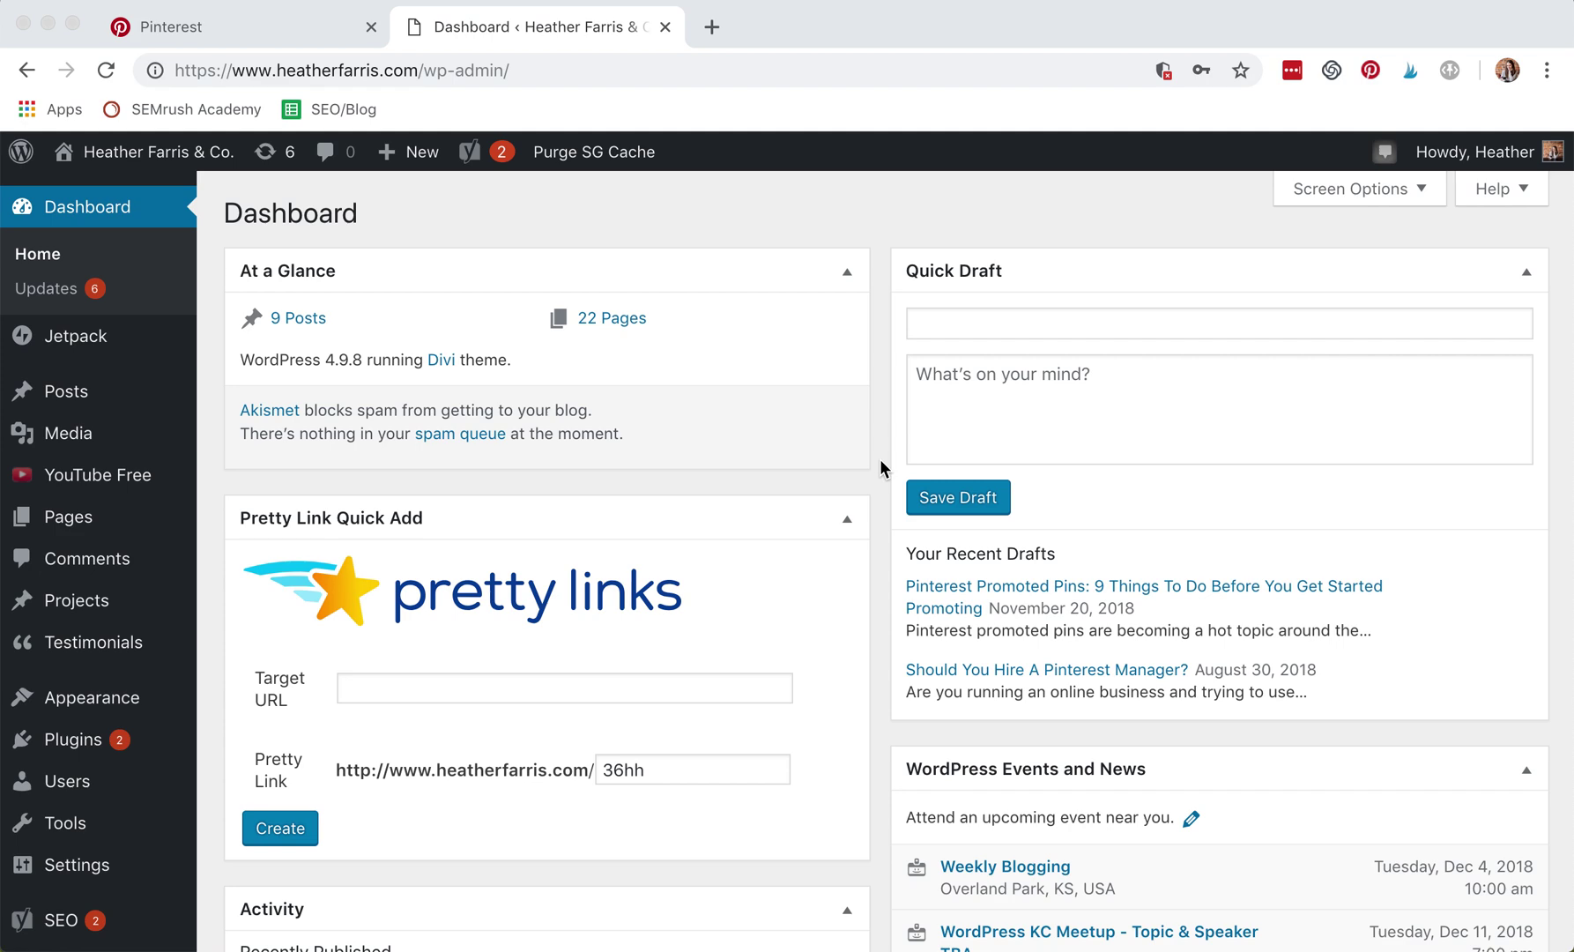
# In the Pinterest tab, go to Ads > Conversion tags
pyautogui.click(257, 42)
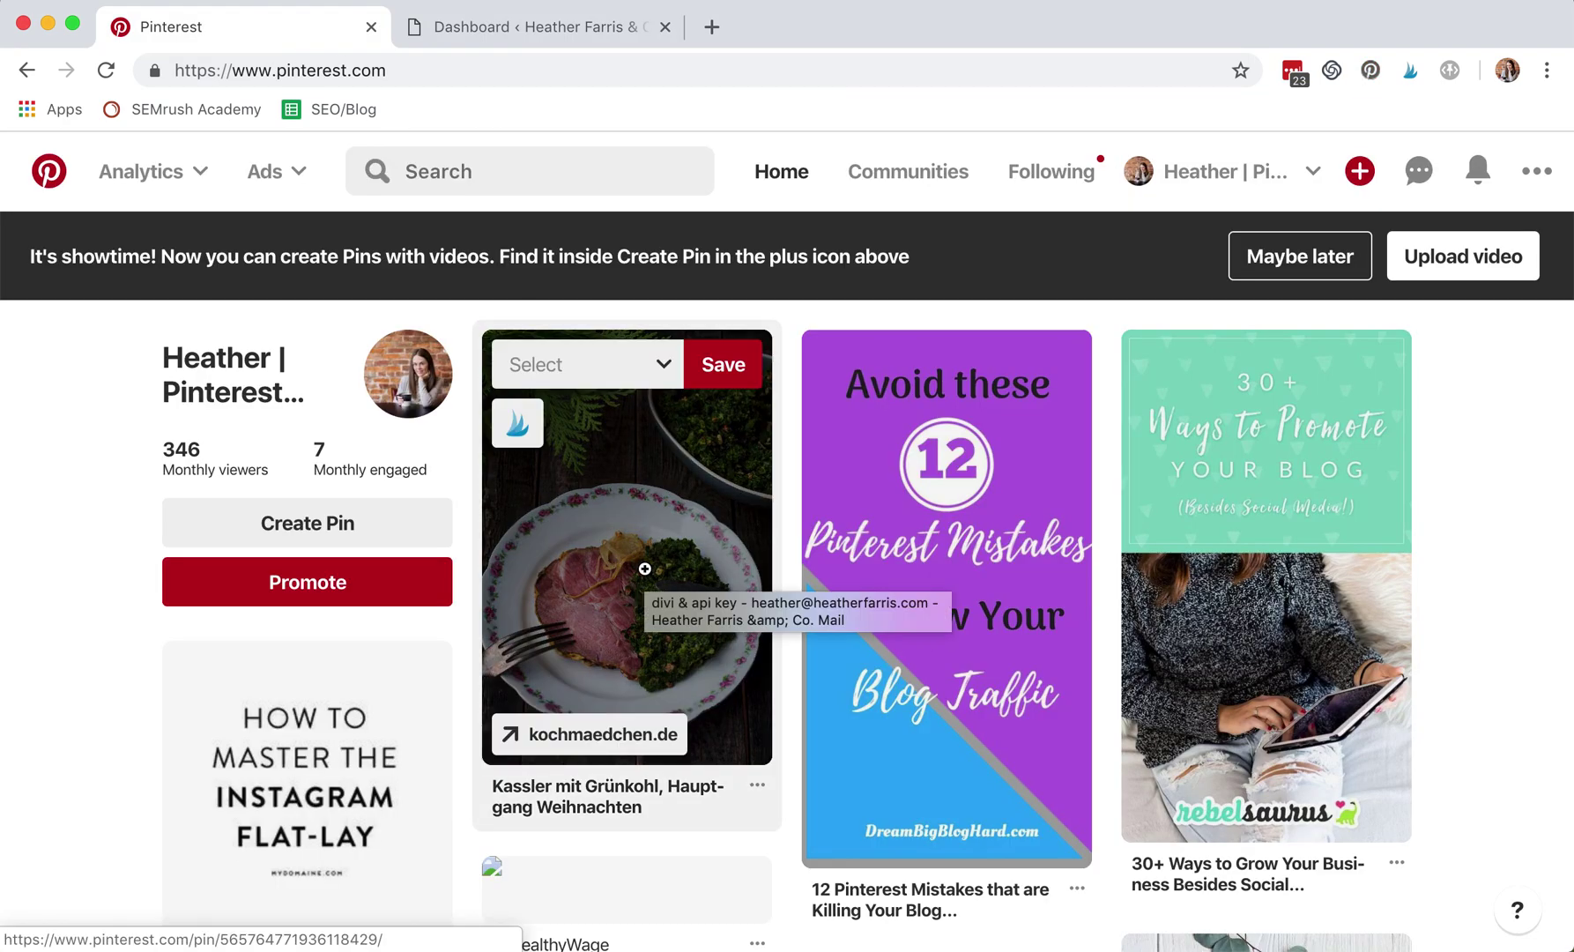
pyautogui.click(266, 176)
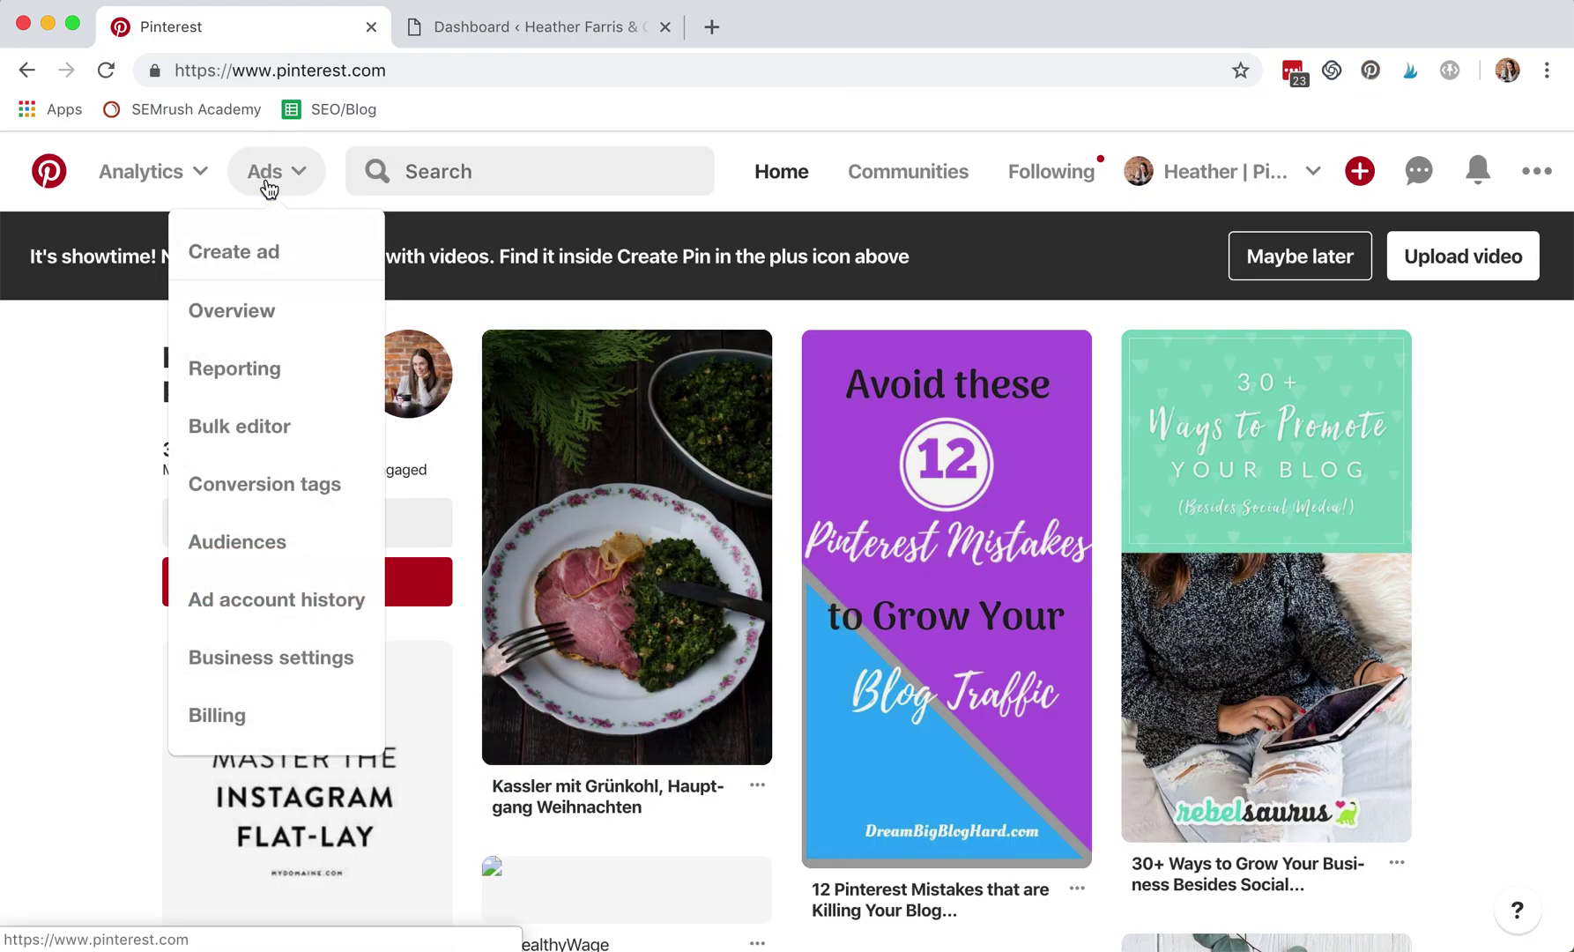
pyautogui.click(281, 495)
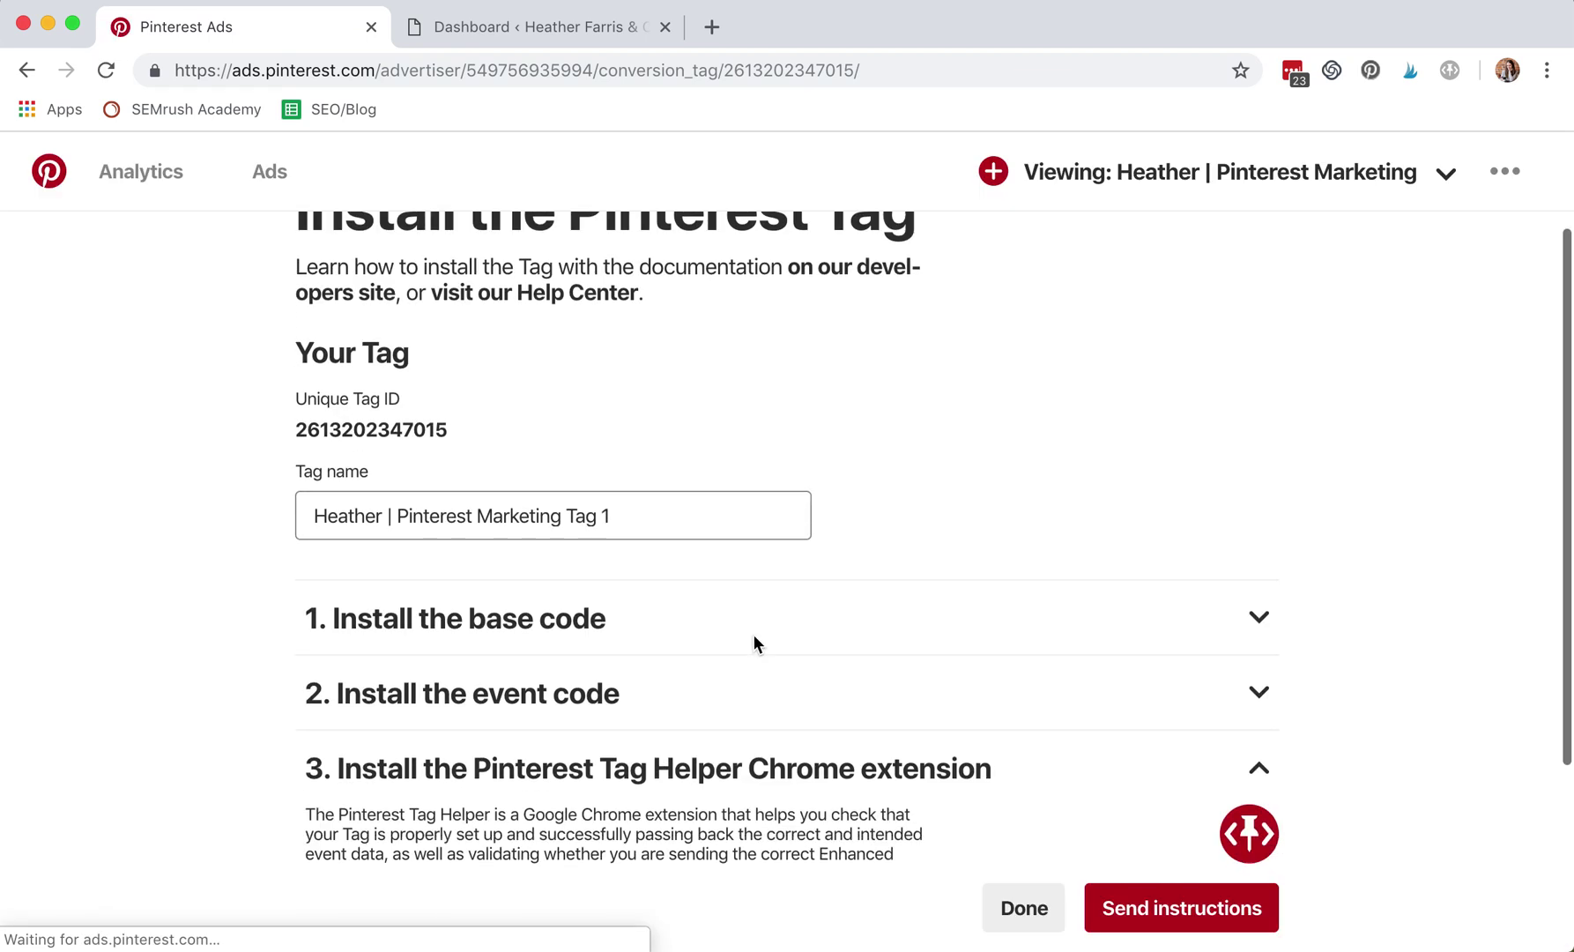
# Expand 'Install the base code' and copy the Pinterest base tag code
pyautogui.click(752, 528)
pyautogui.scroll(-3, 698, 735)
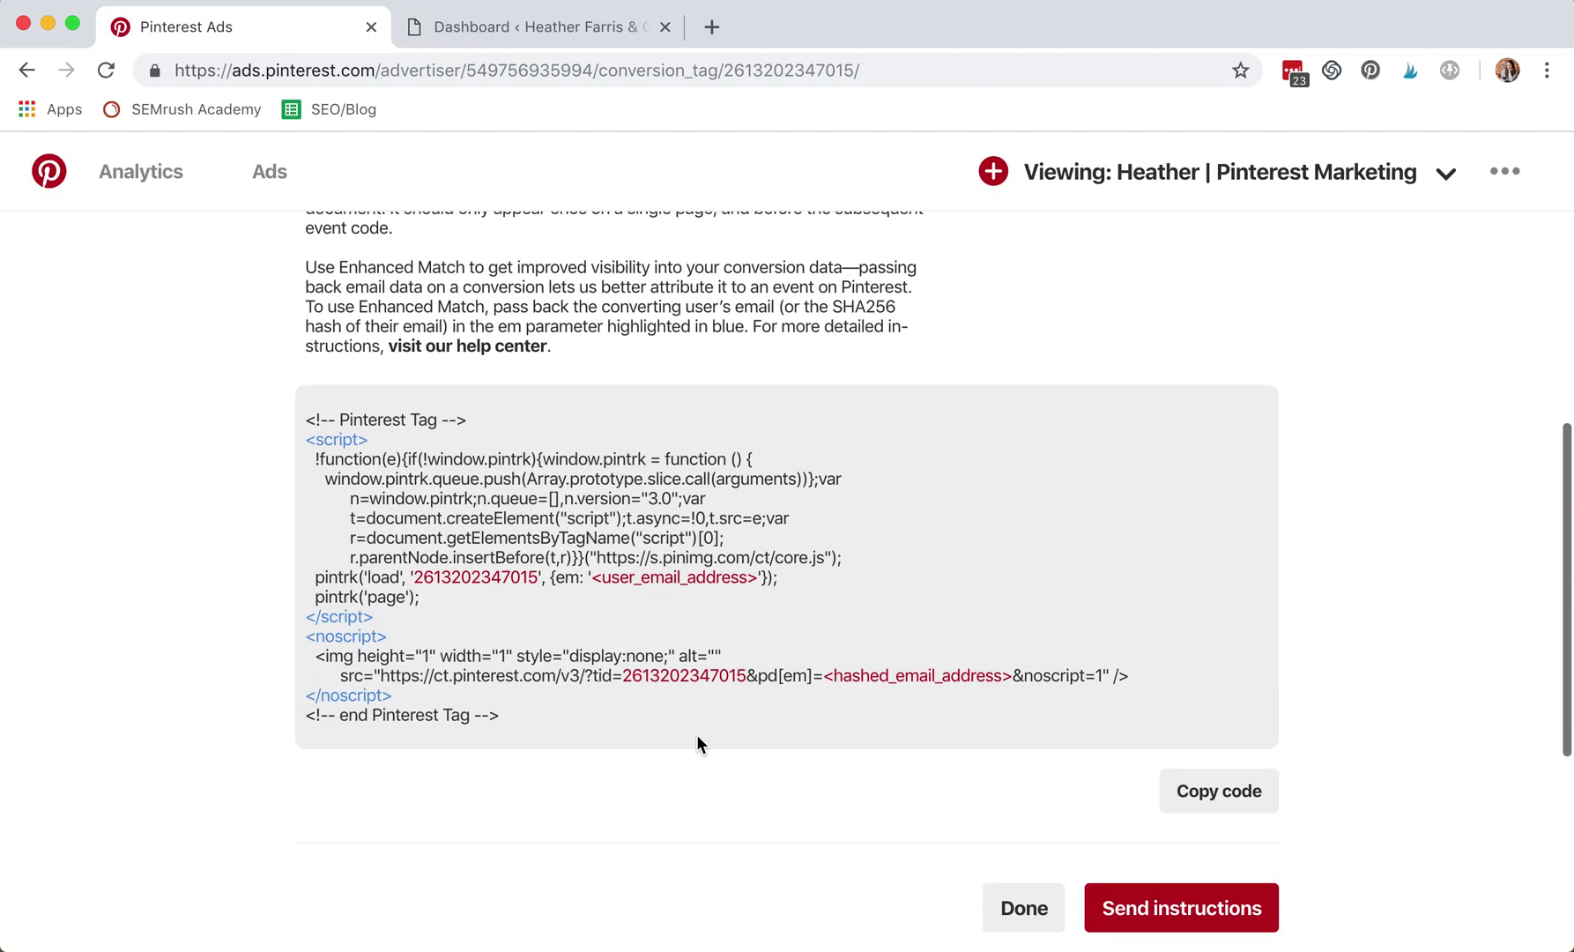
pyautogui.press('super+a')
pyautogui.click(686, 643)
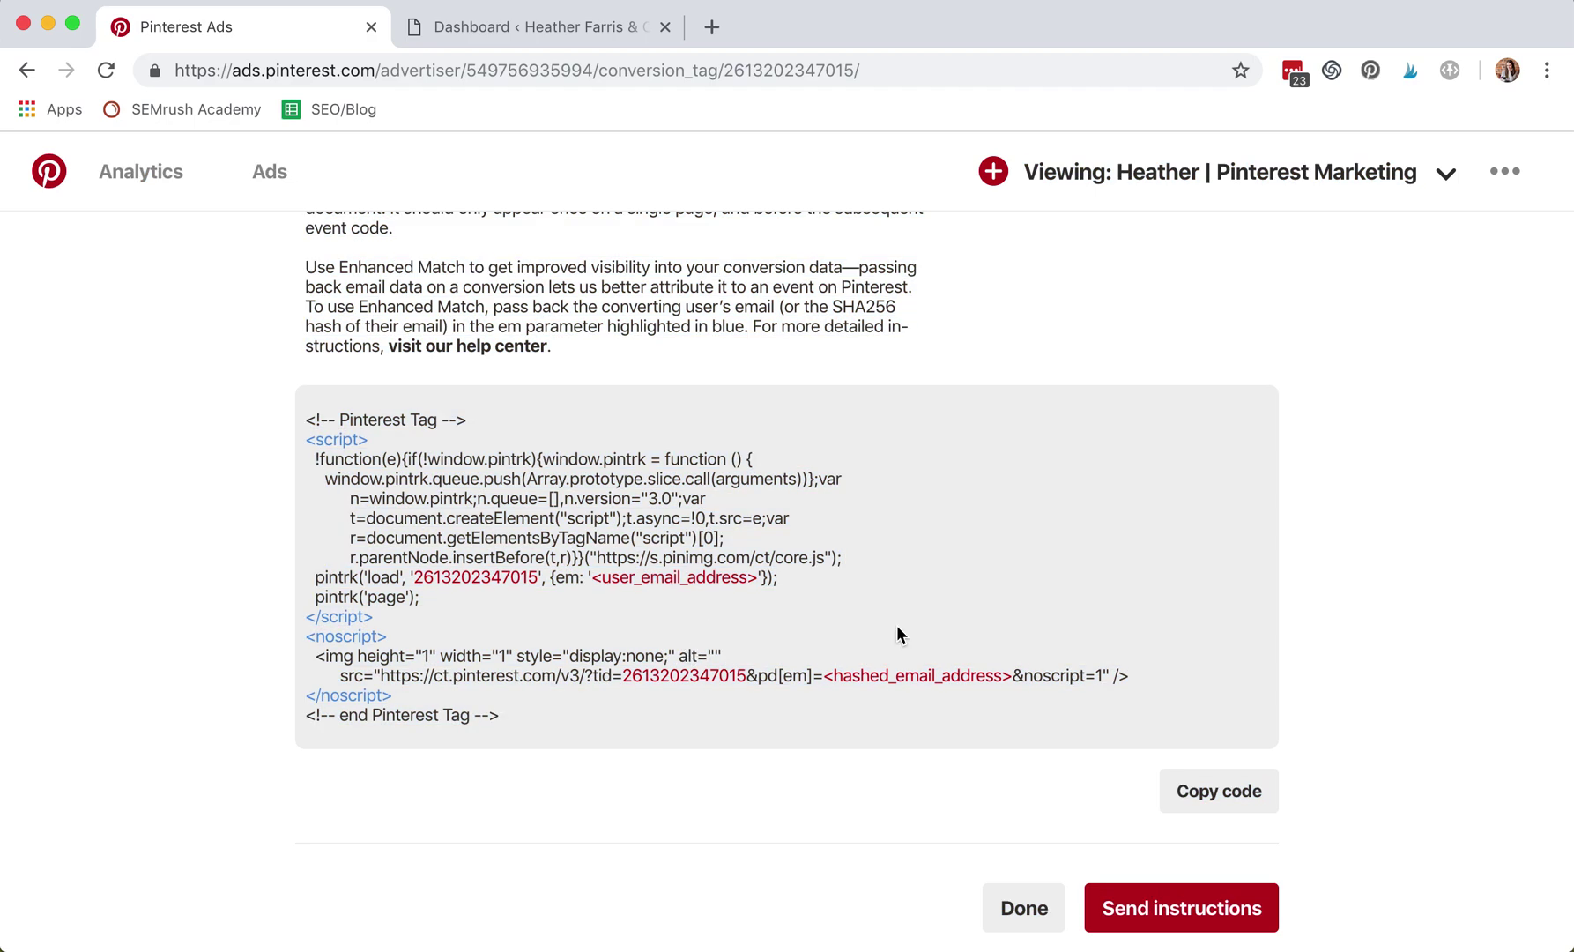
pyautogui.click(1195, 775)
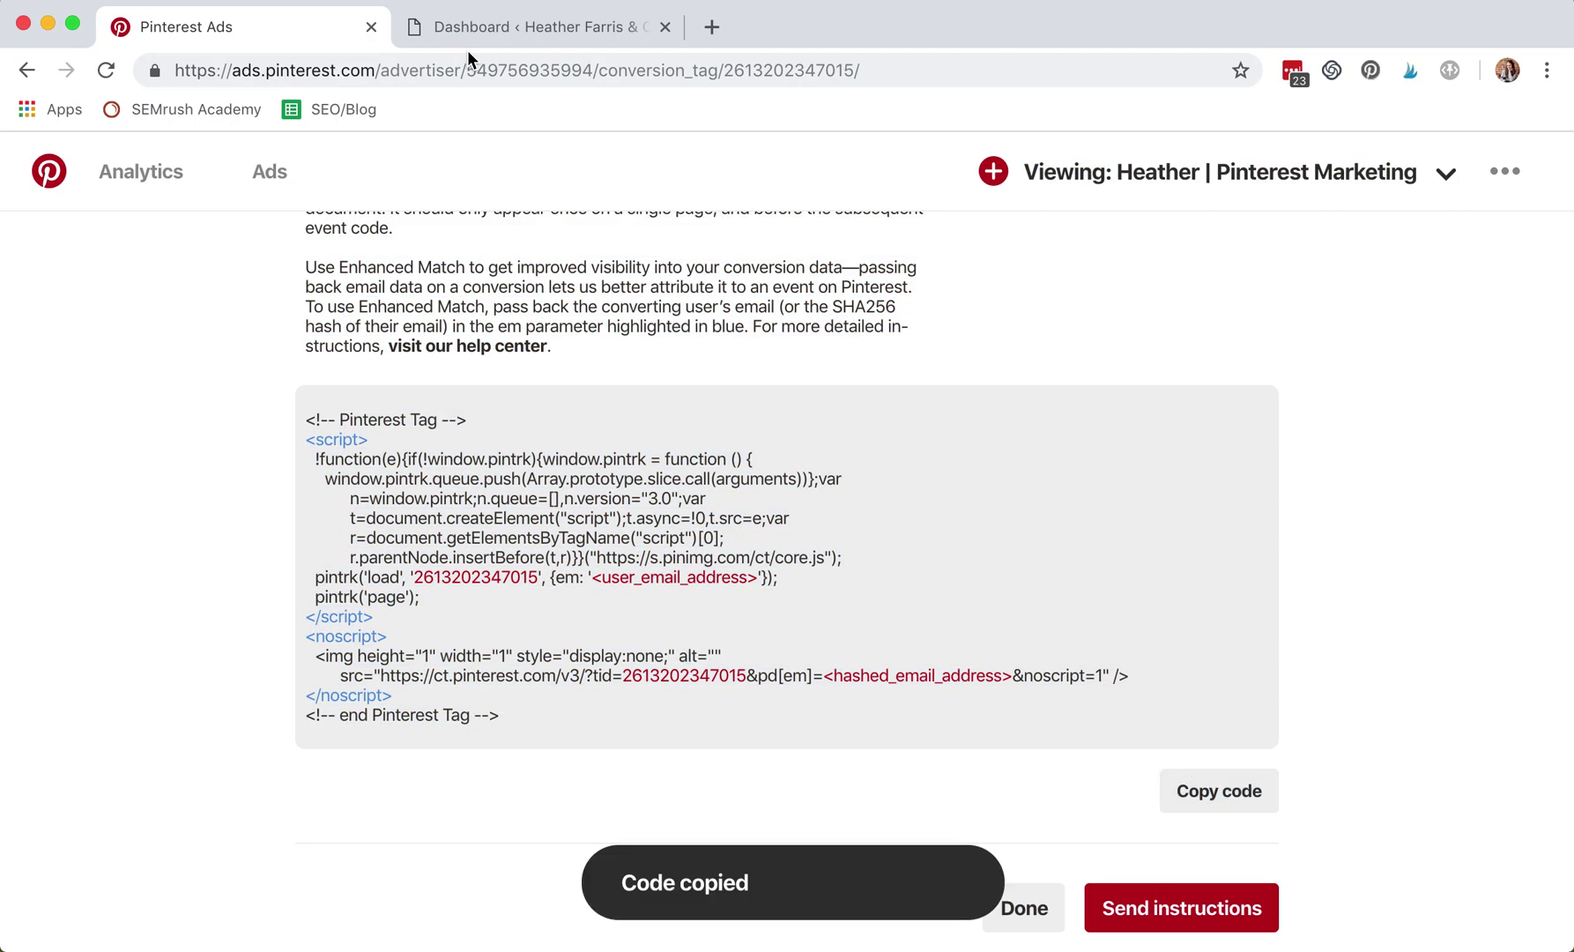
# Back in the WordPress dashboard, go to Divi > Theme Options
pyautogui.click(483, 33)
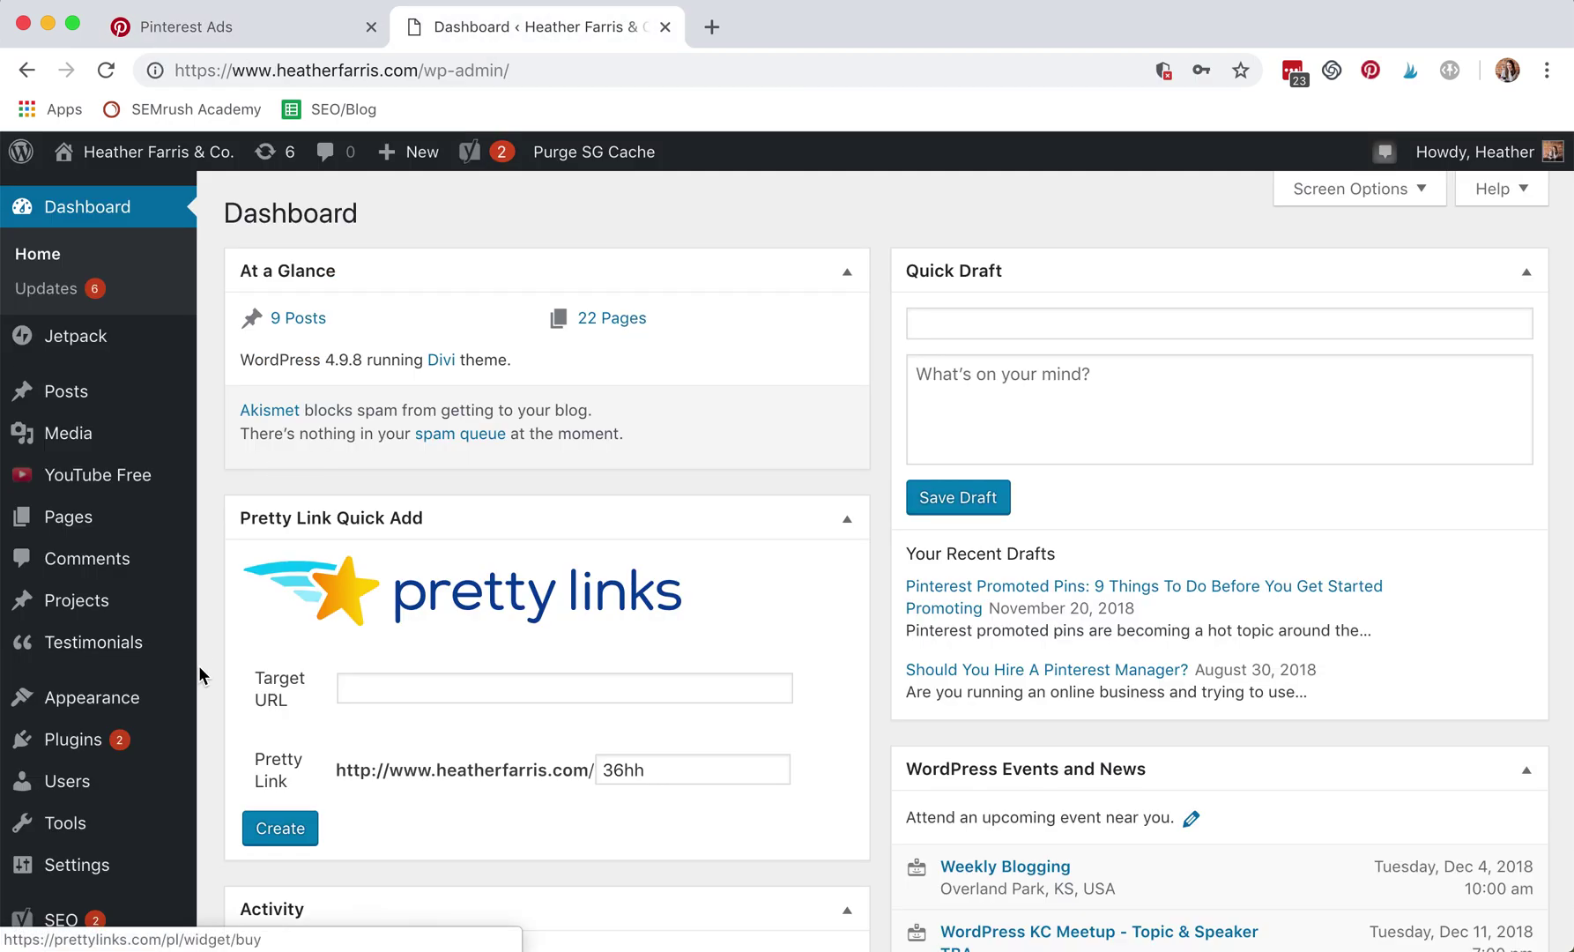
pyautogui.scroll(-6, 212, 707)
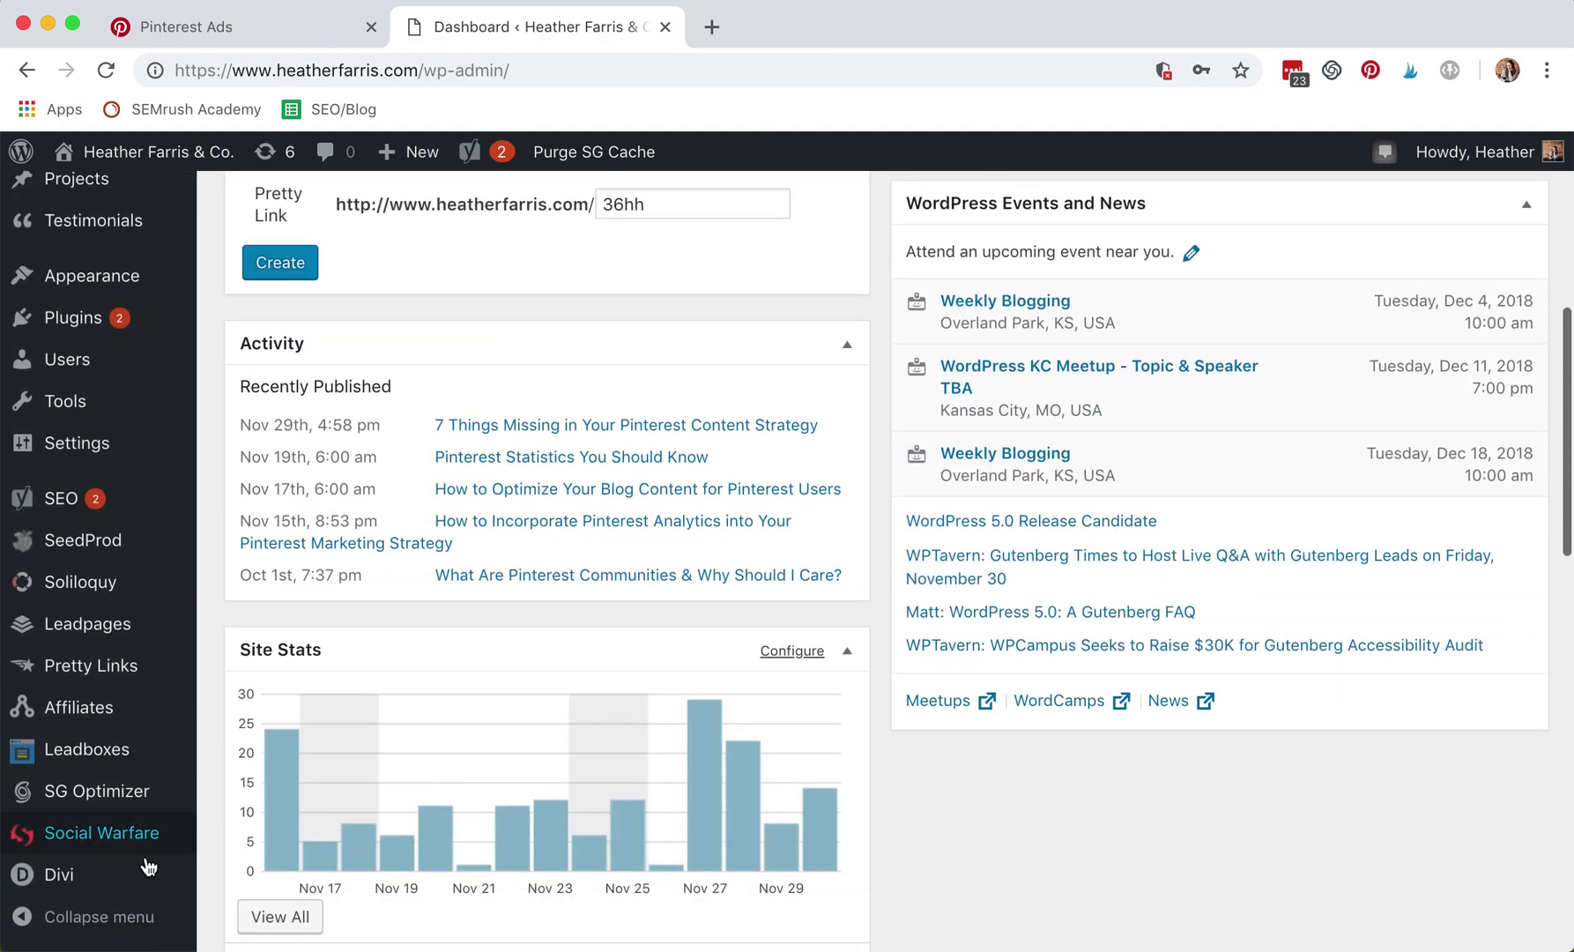
pyautogui.moveTo(141, 872)
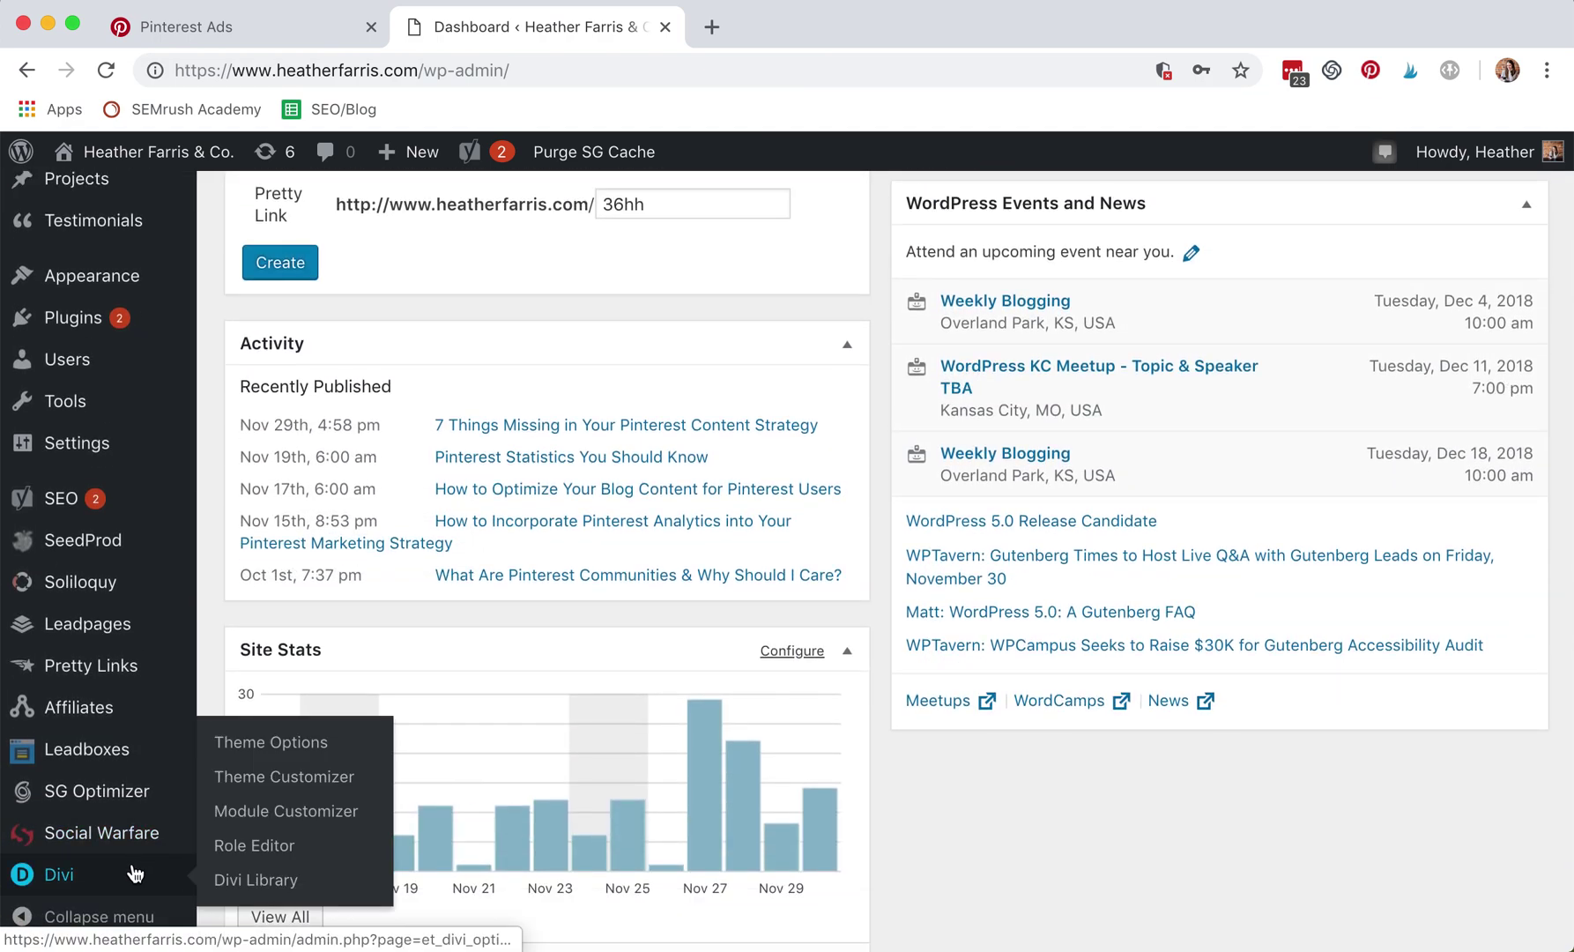
pyautogui.click(311, 747)
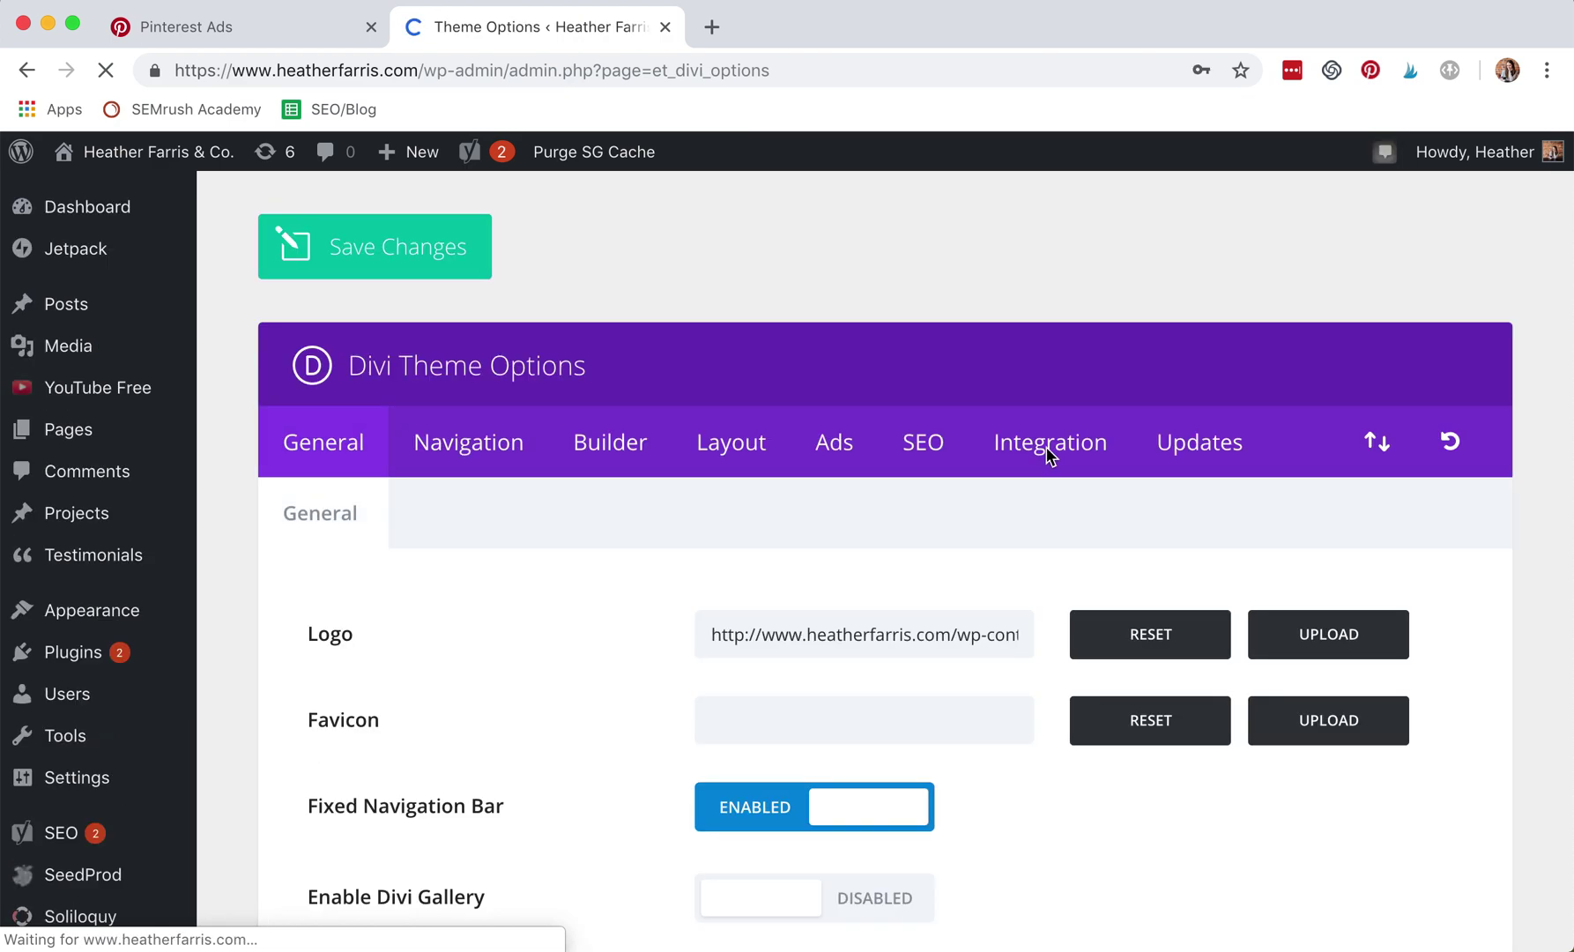
# On the Integration tab, check that the head code field has the Pinterest tag above Google Analytics
pyautogui.click(1046, 446)
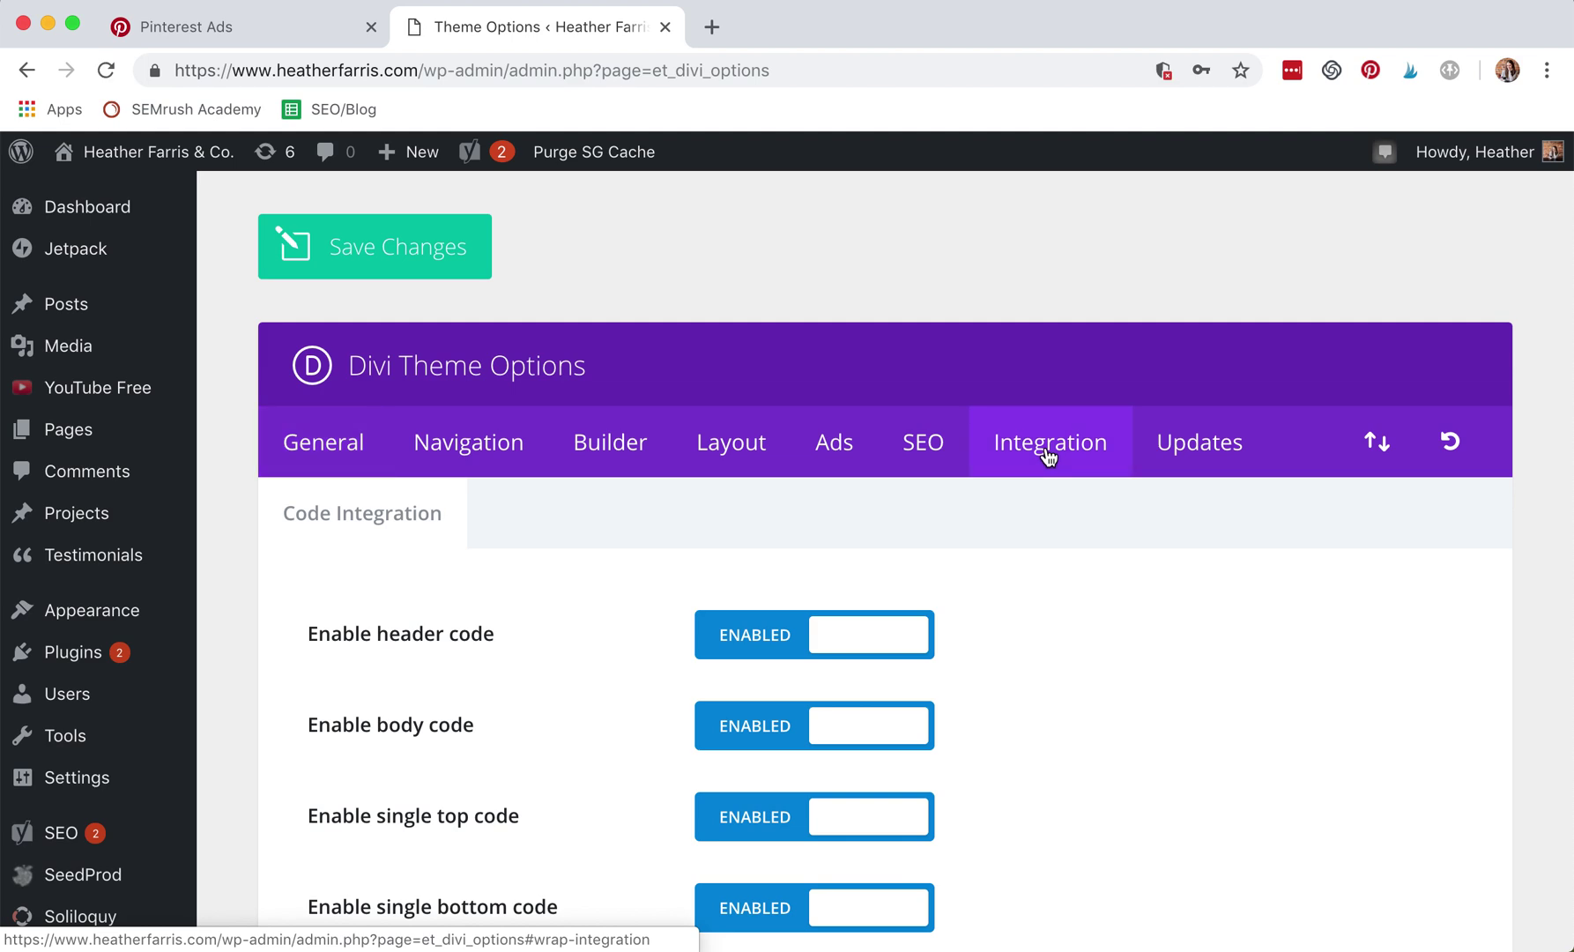
pyautogui.scroll(-10, 1046, 455)
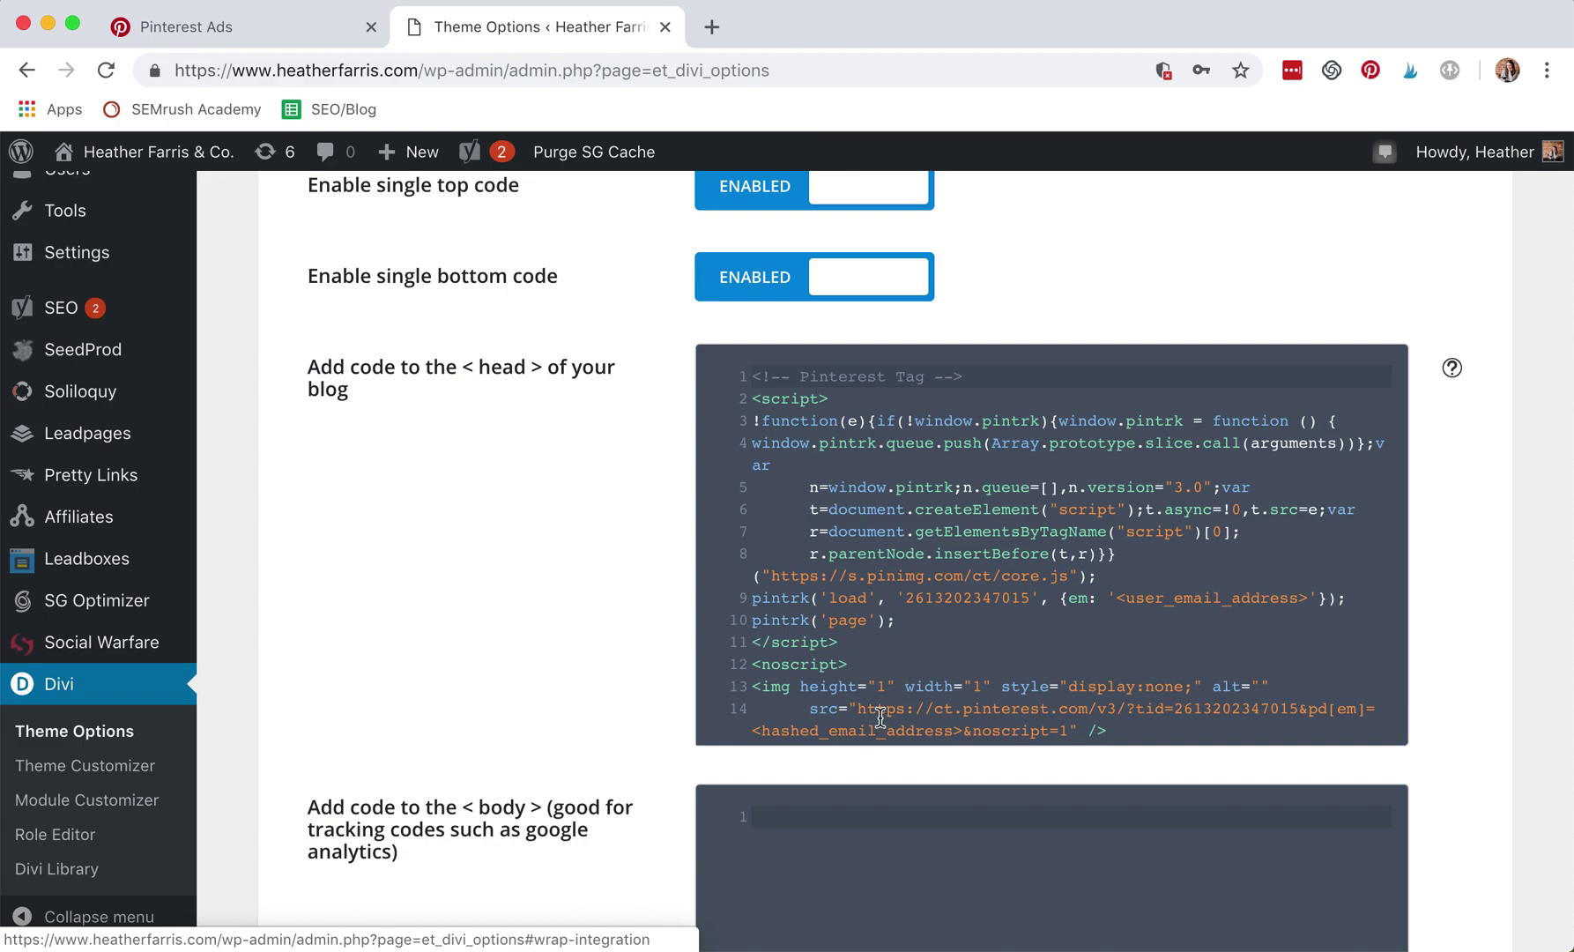
pyautogui.scroll(-5, 896, 652)
pyautogui.scroll(-15, 896, 652)
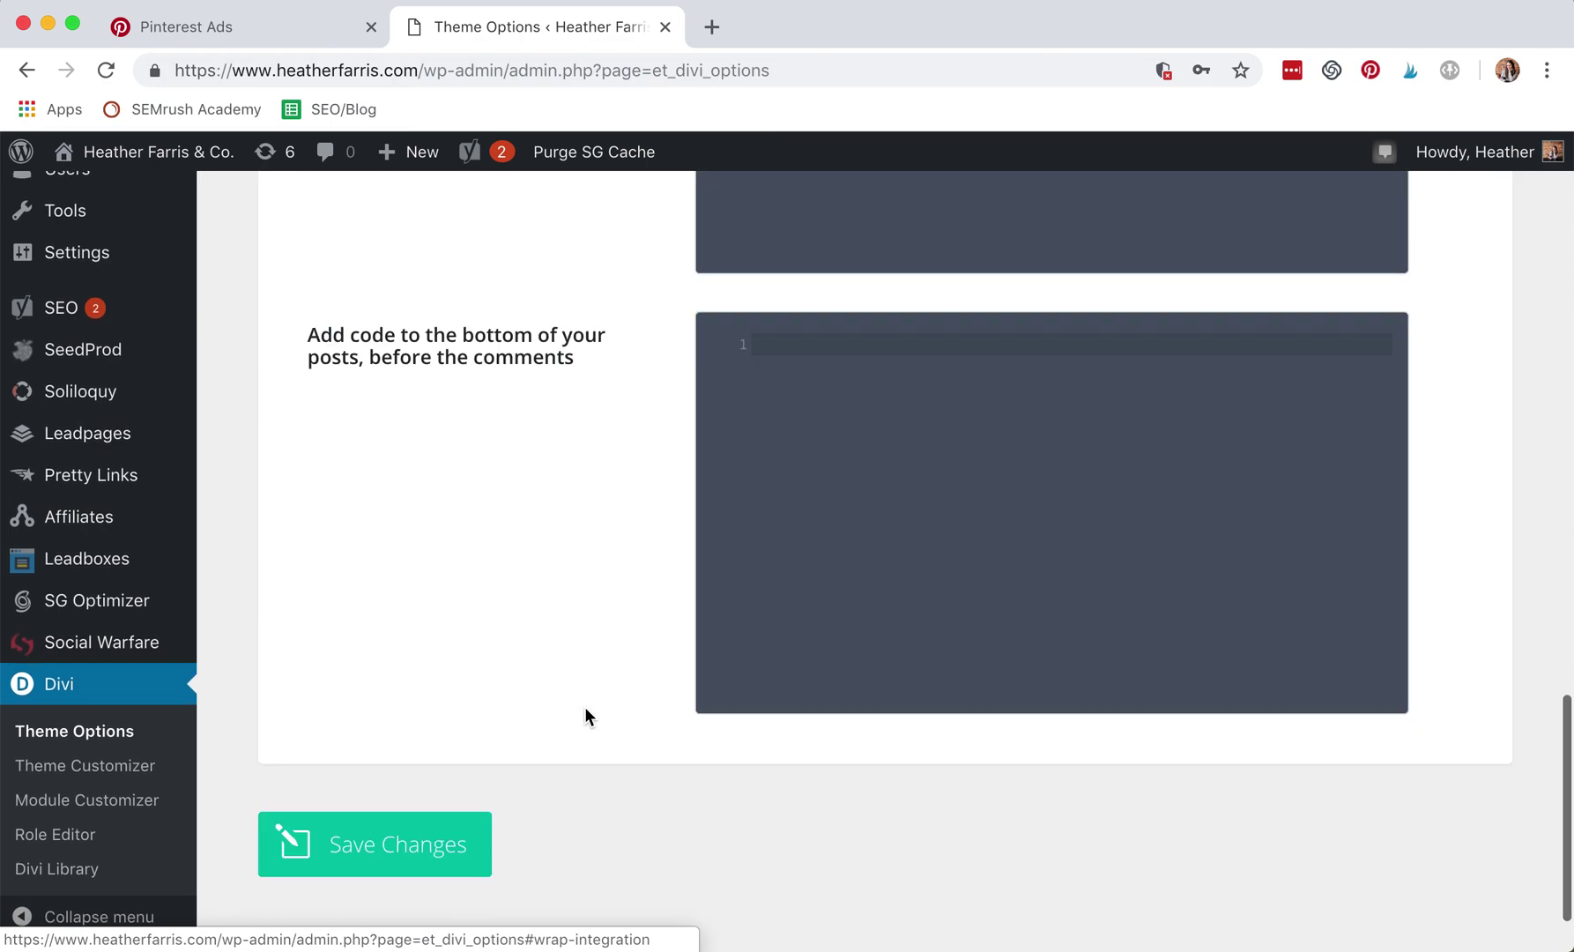
pyautogui.scroll(15, 573, 341)
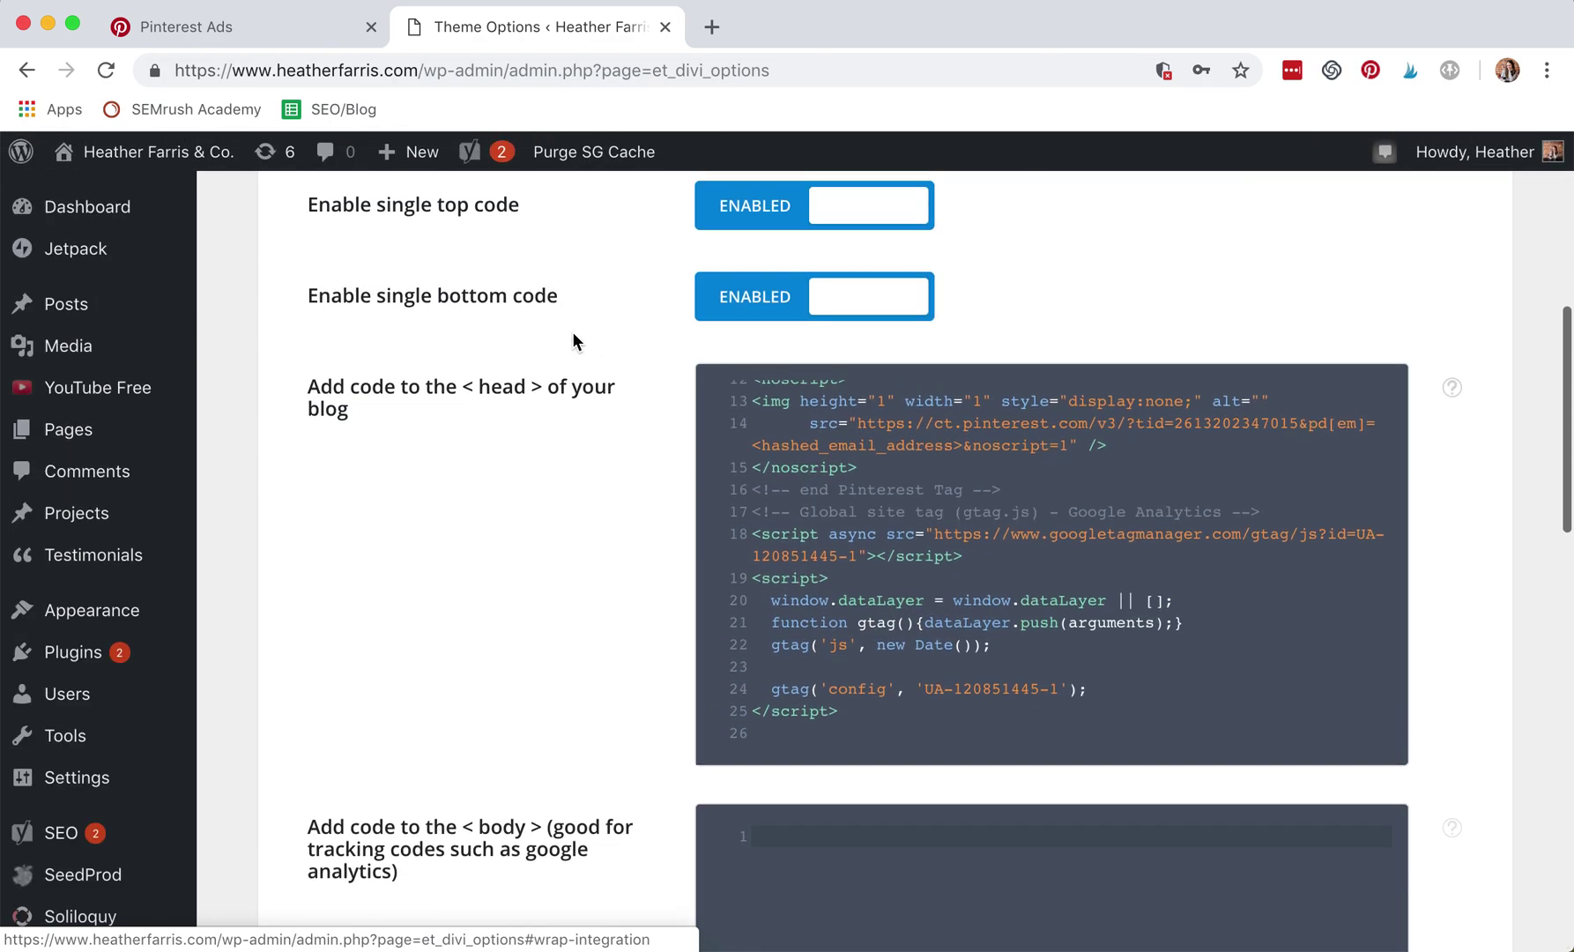
pyautogui.scroll(5, 841, 520)
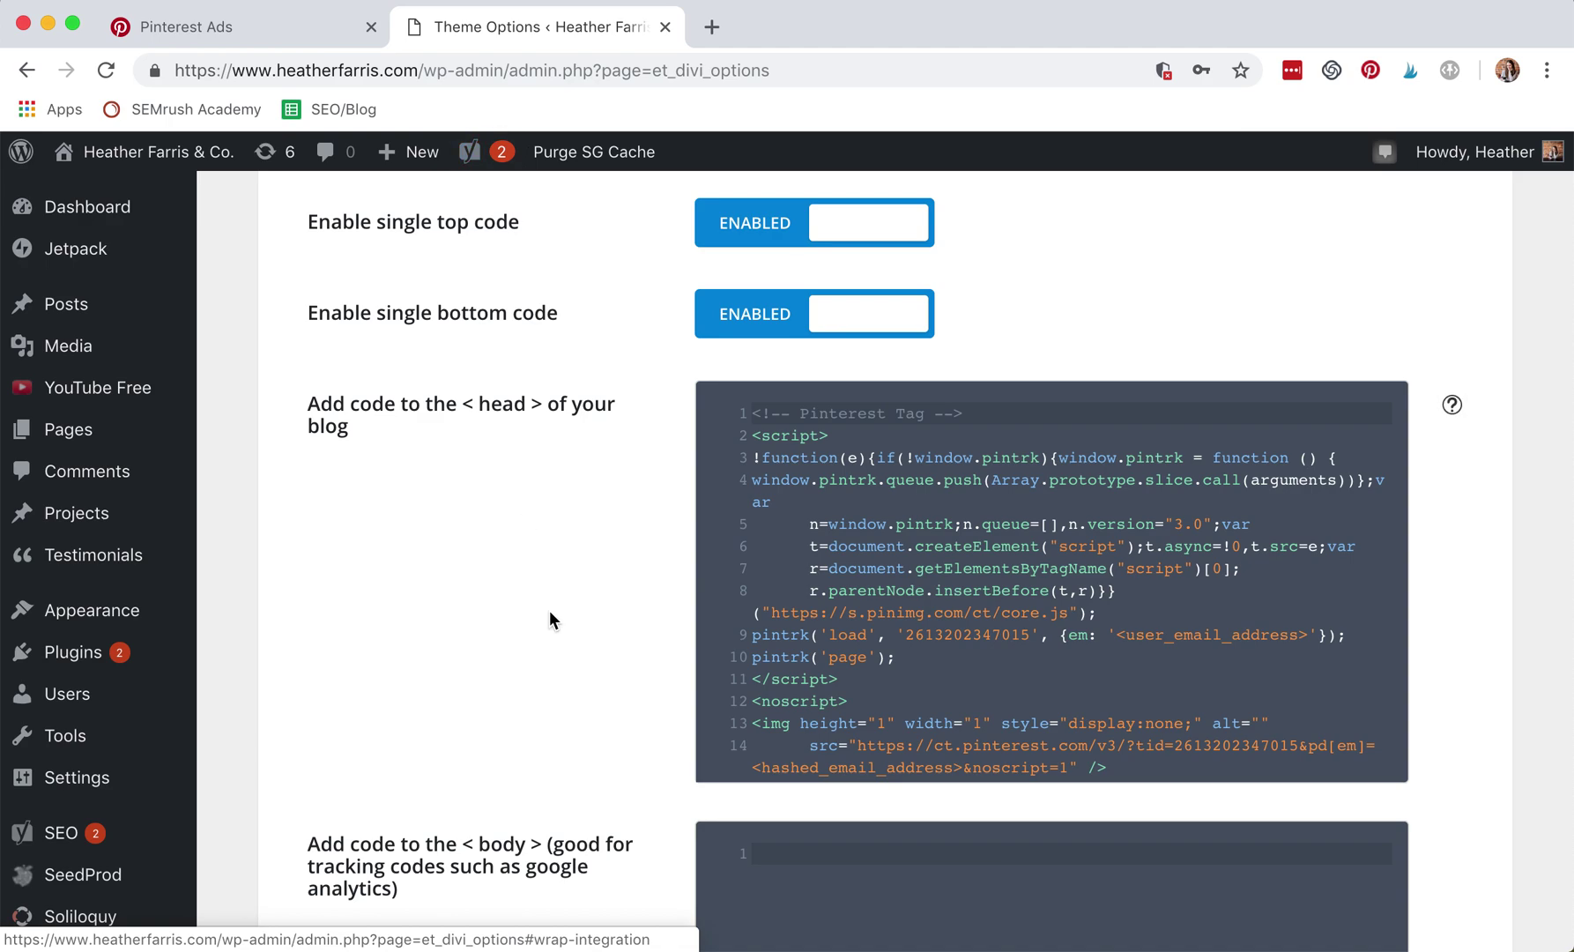
# Back in Pinterest Ads, expand the 'Install the event code' section
pyautogui.click(275, 41)
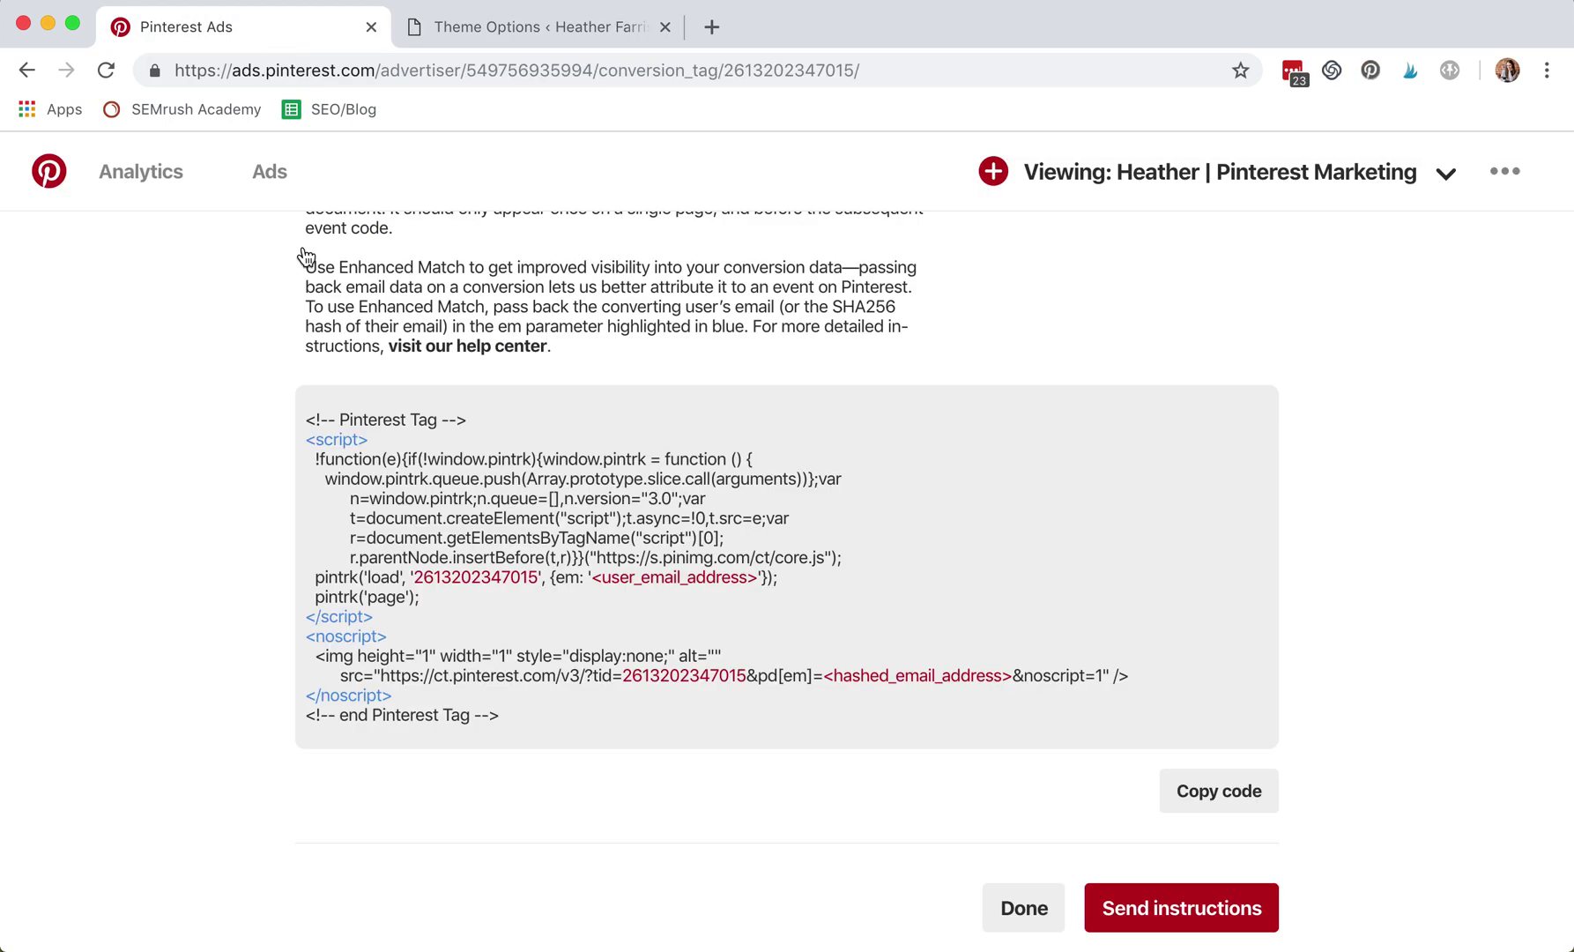
pyautogui.scroll(10, 945, 352)
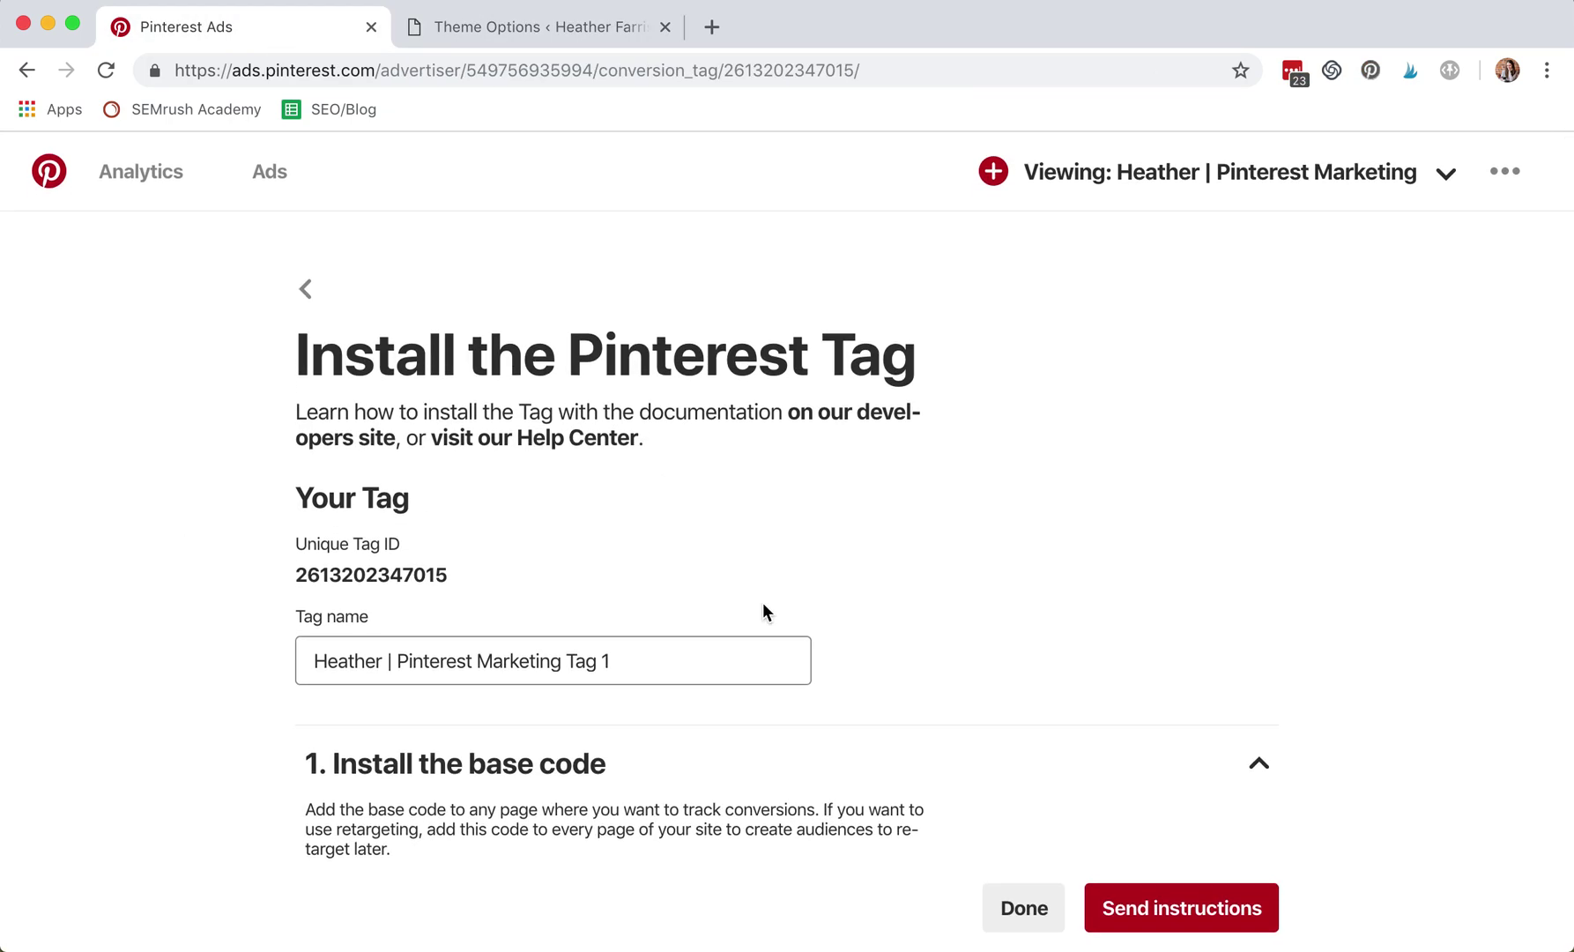
pyautogui.scroll(-10, 762, 612)
pyautogui.click(729, 699)
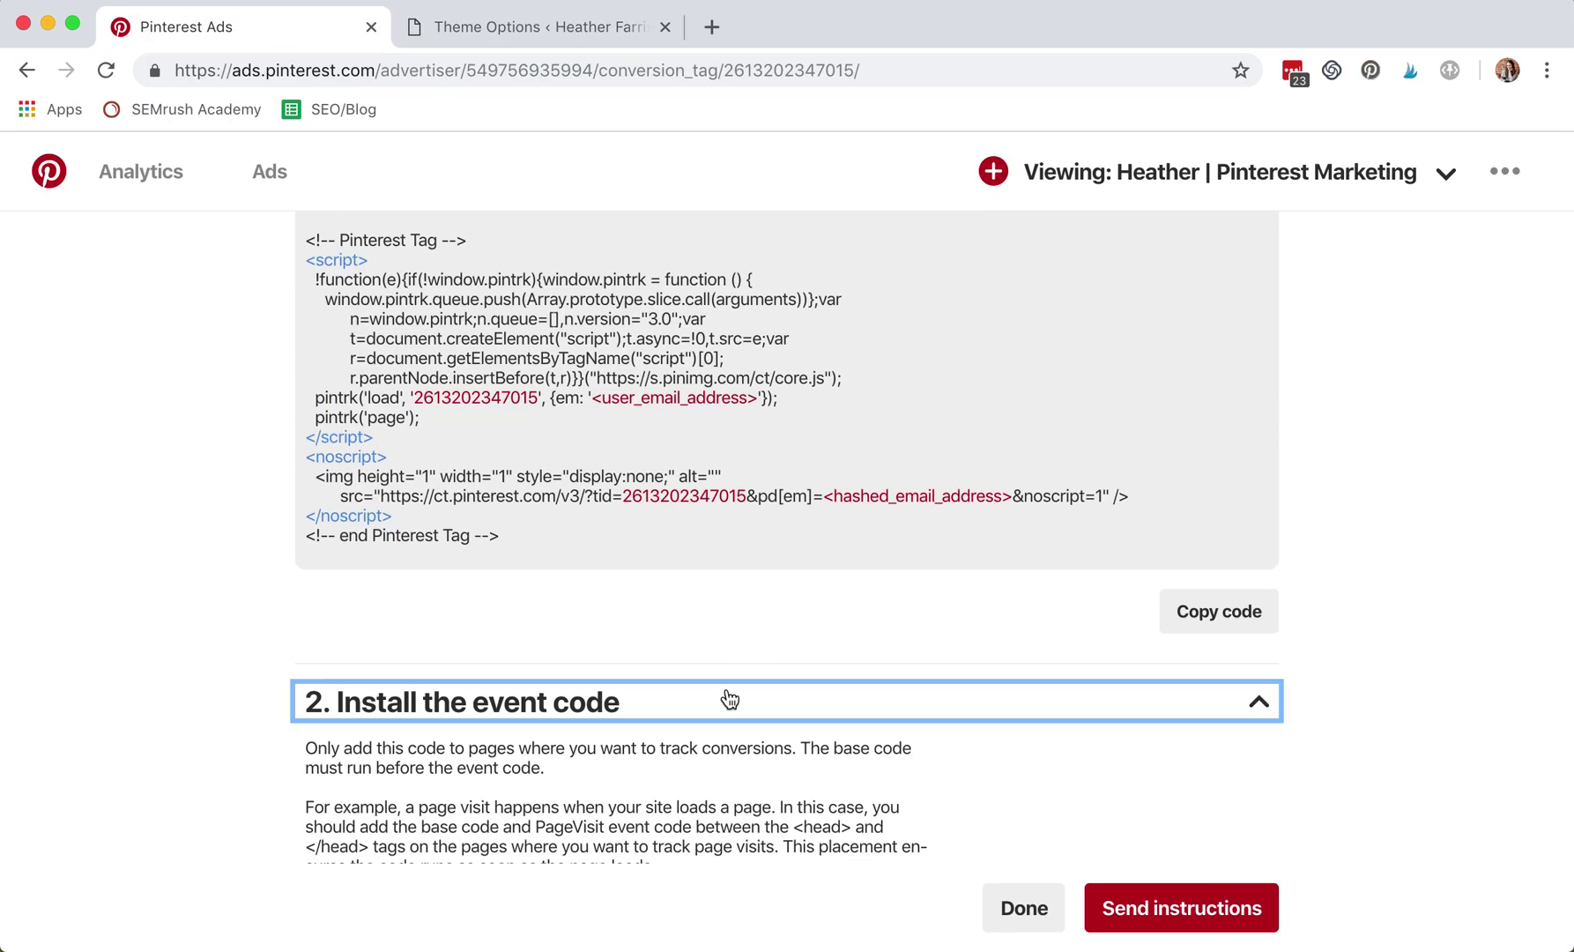
pyautogui.scroll(-7, 781, 724)
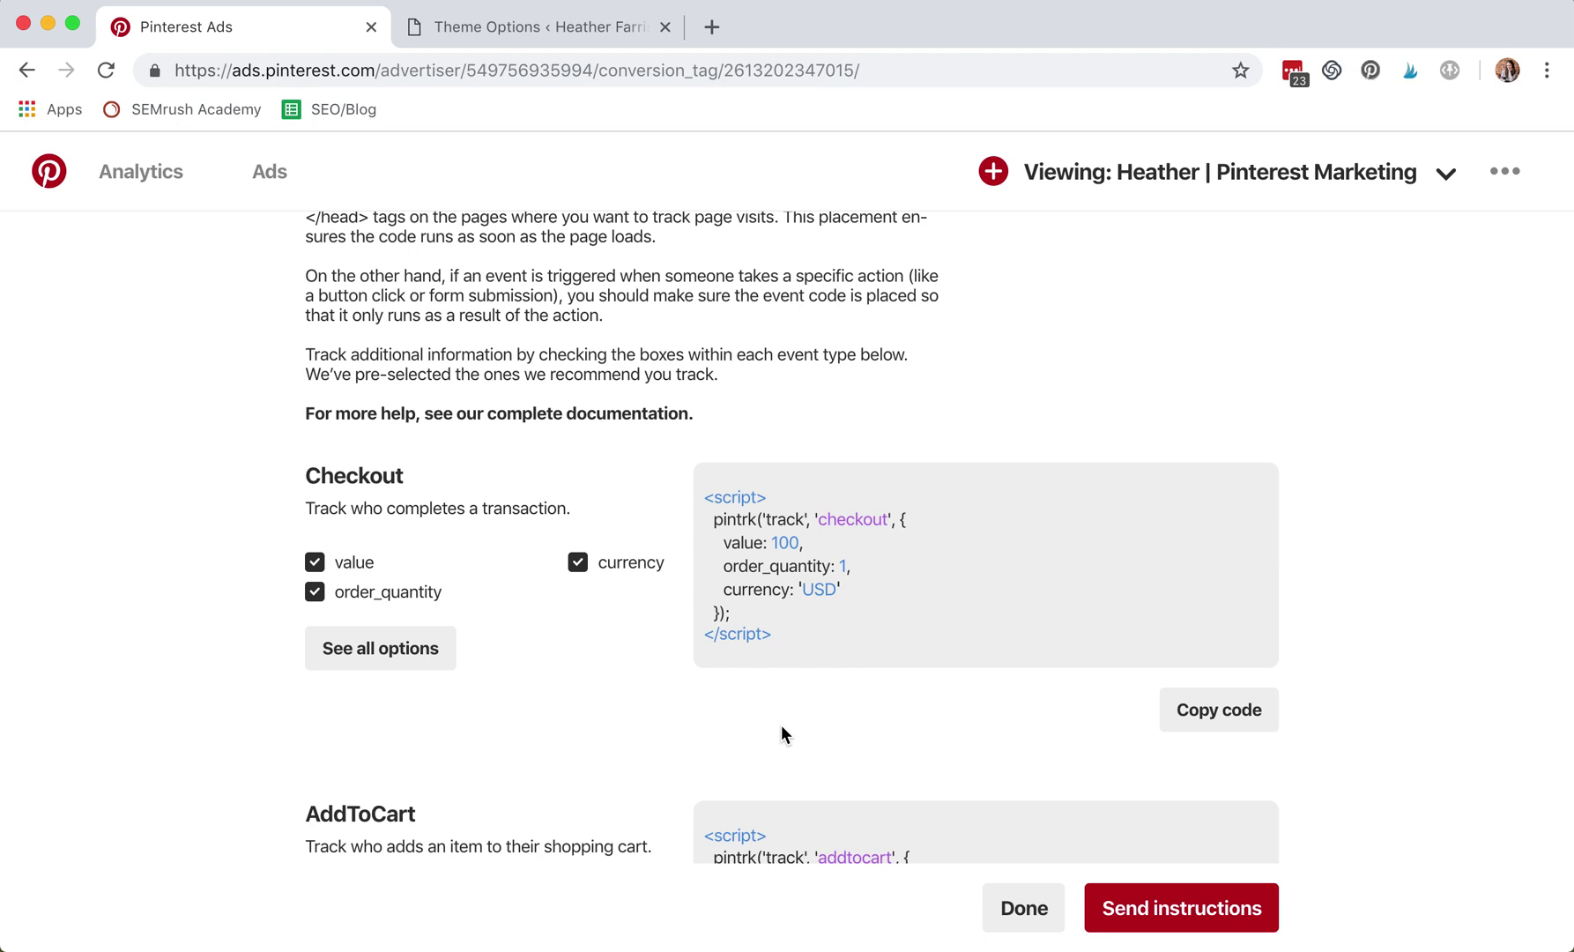
pyautogui.scroll(-3, 782, 726)
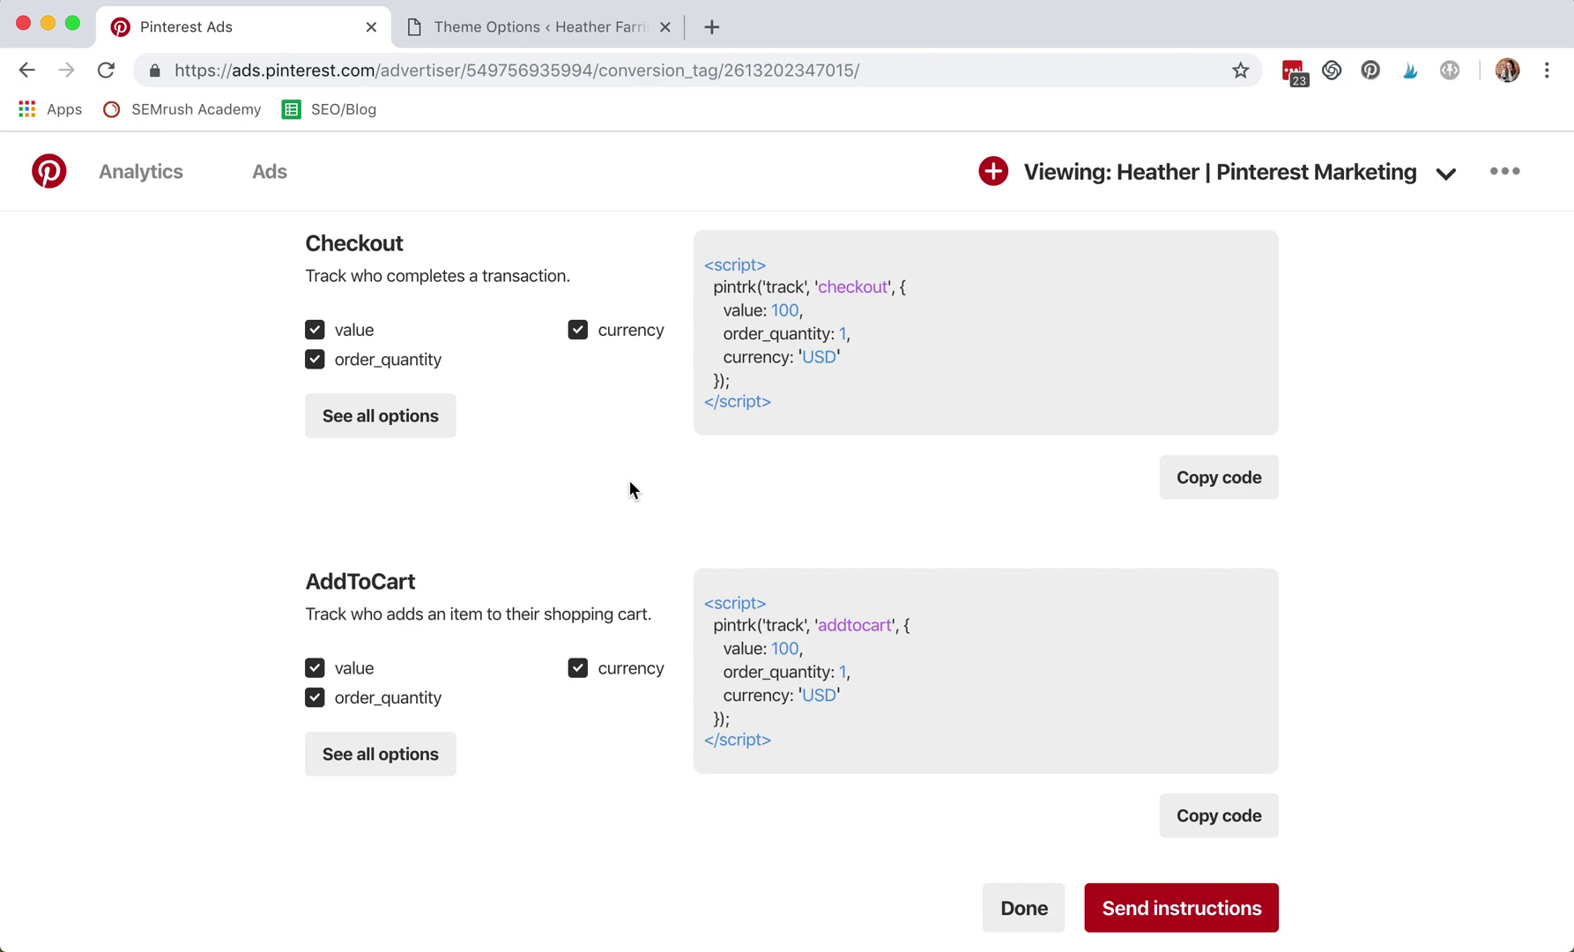
pyautogui.scroll(-8, 629, 481)
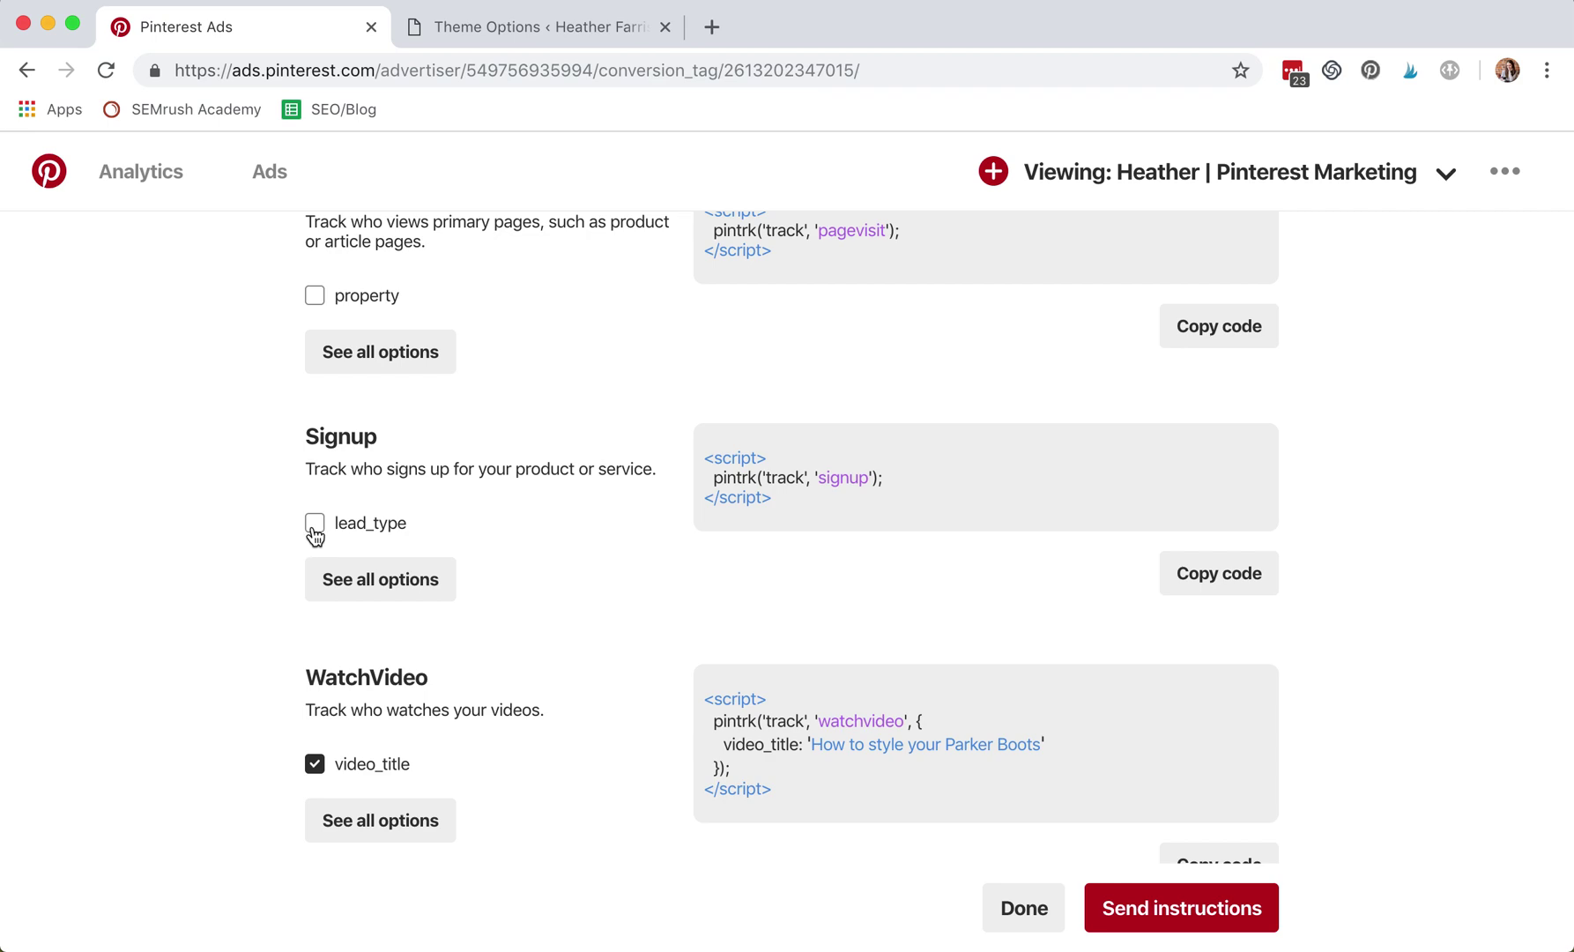
pyautogui.scroll(-1, 314, 535)
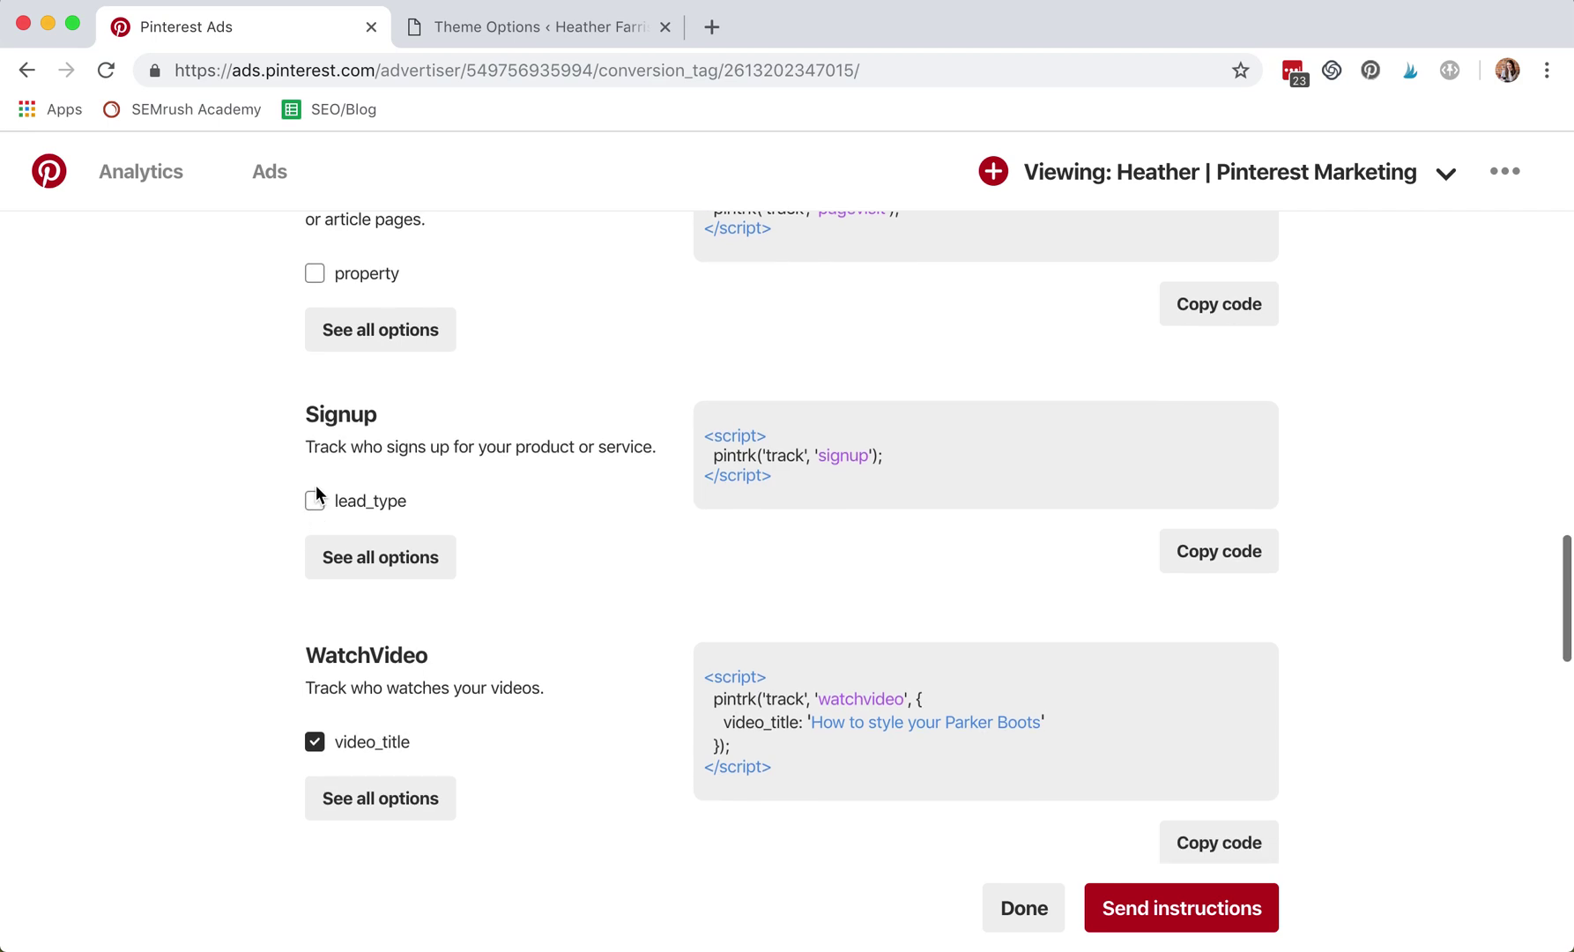
# Add lead_type 'Newsletter' to the Signup event code and copy it
pyautogui.click(313, 502)
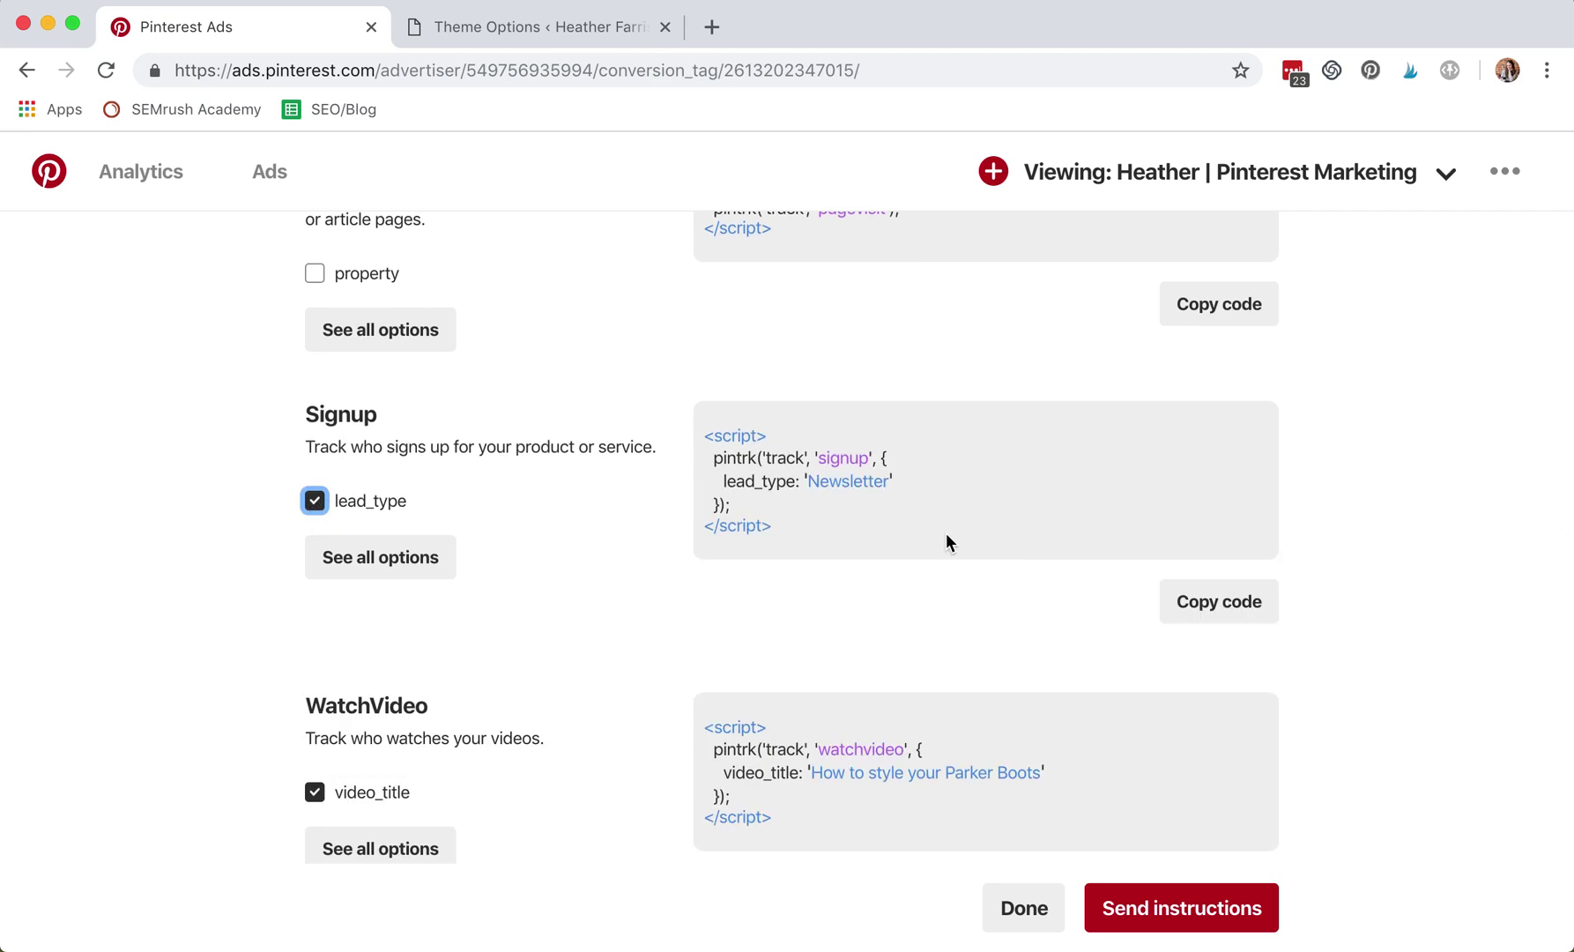
pyautogui.click(1243, 602)
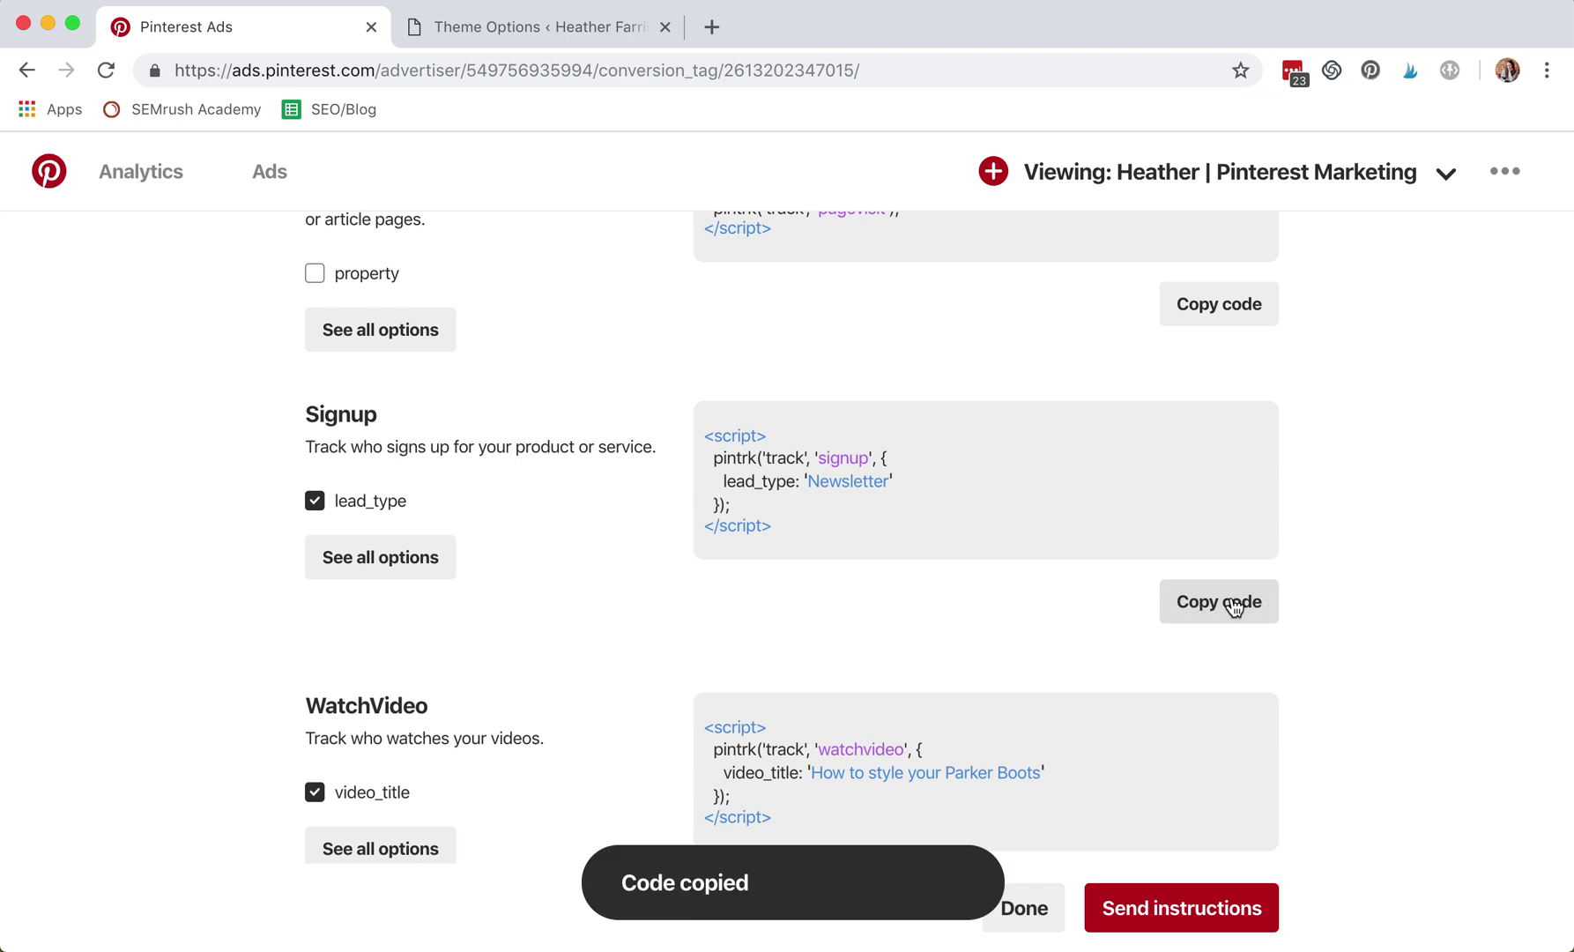
pyautogui.click(570, 35)
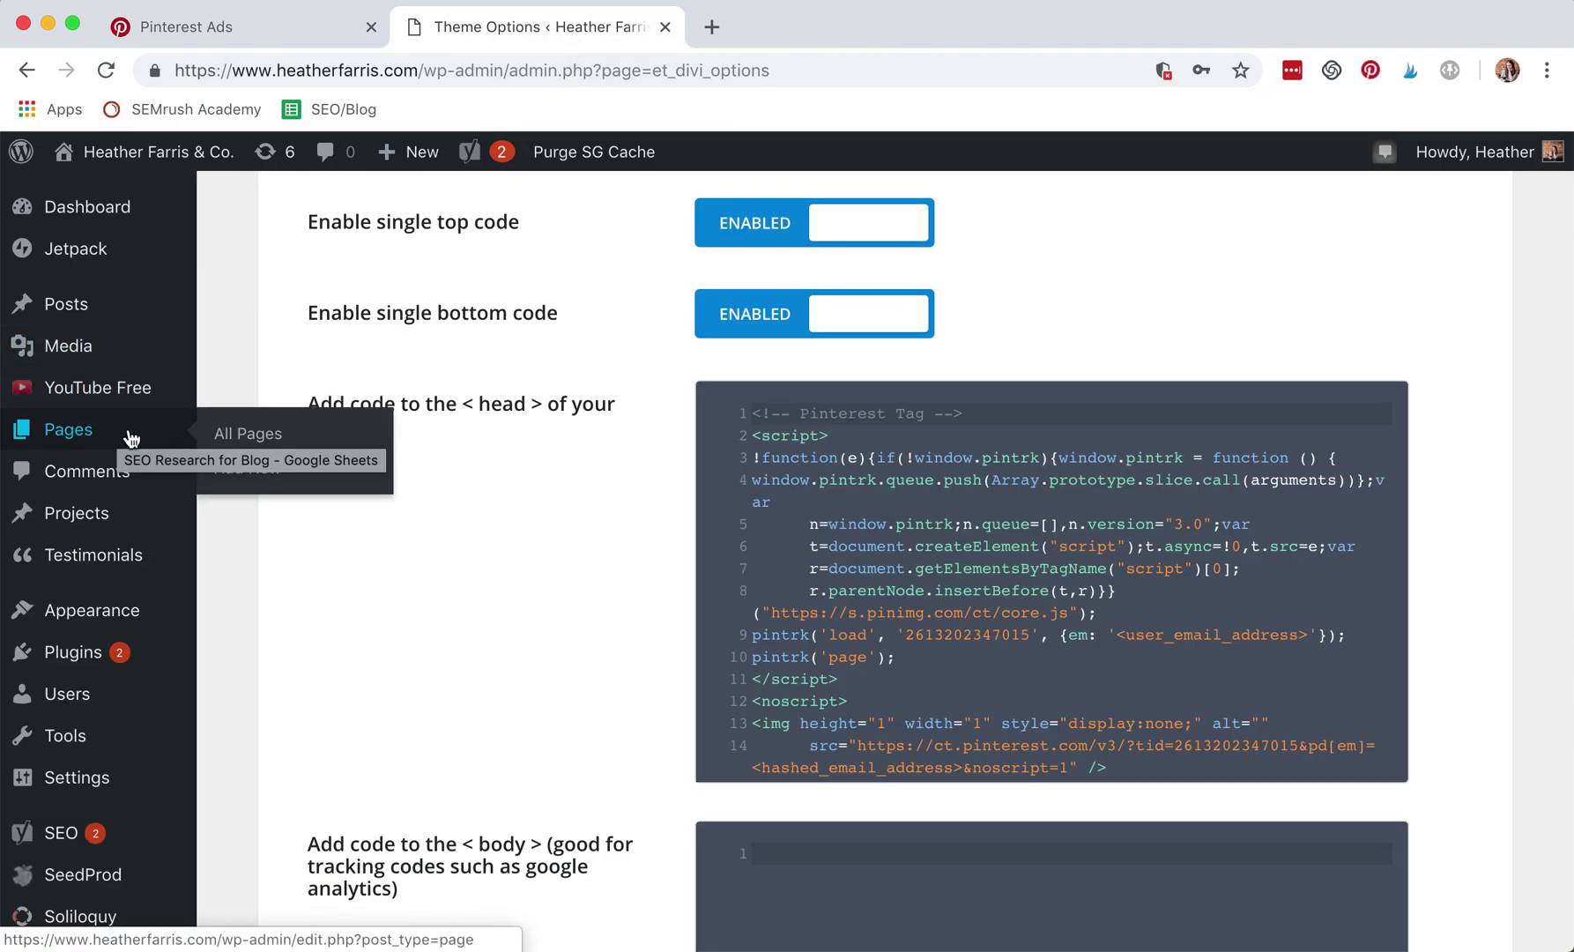
# From Pages > All Pages, start a new page with Add New
pyautogui.click(232, 441)
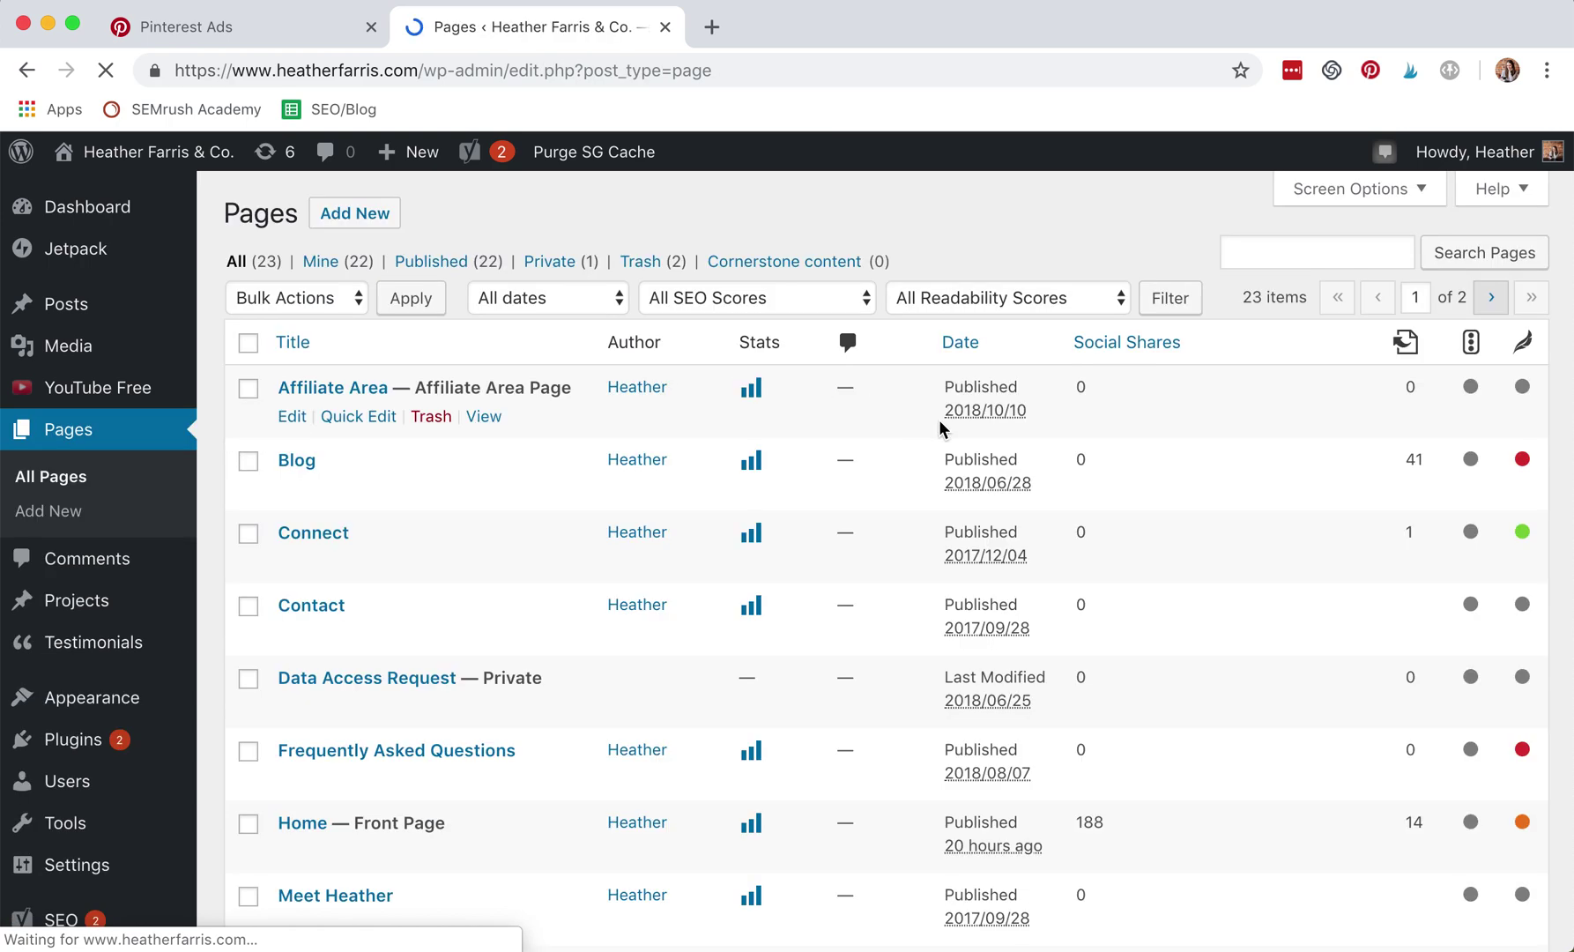
pyautogui.scroll(-7, 601, 508)
pyautogui.scroll(2, 601, 507)
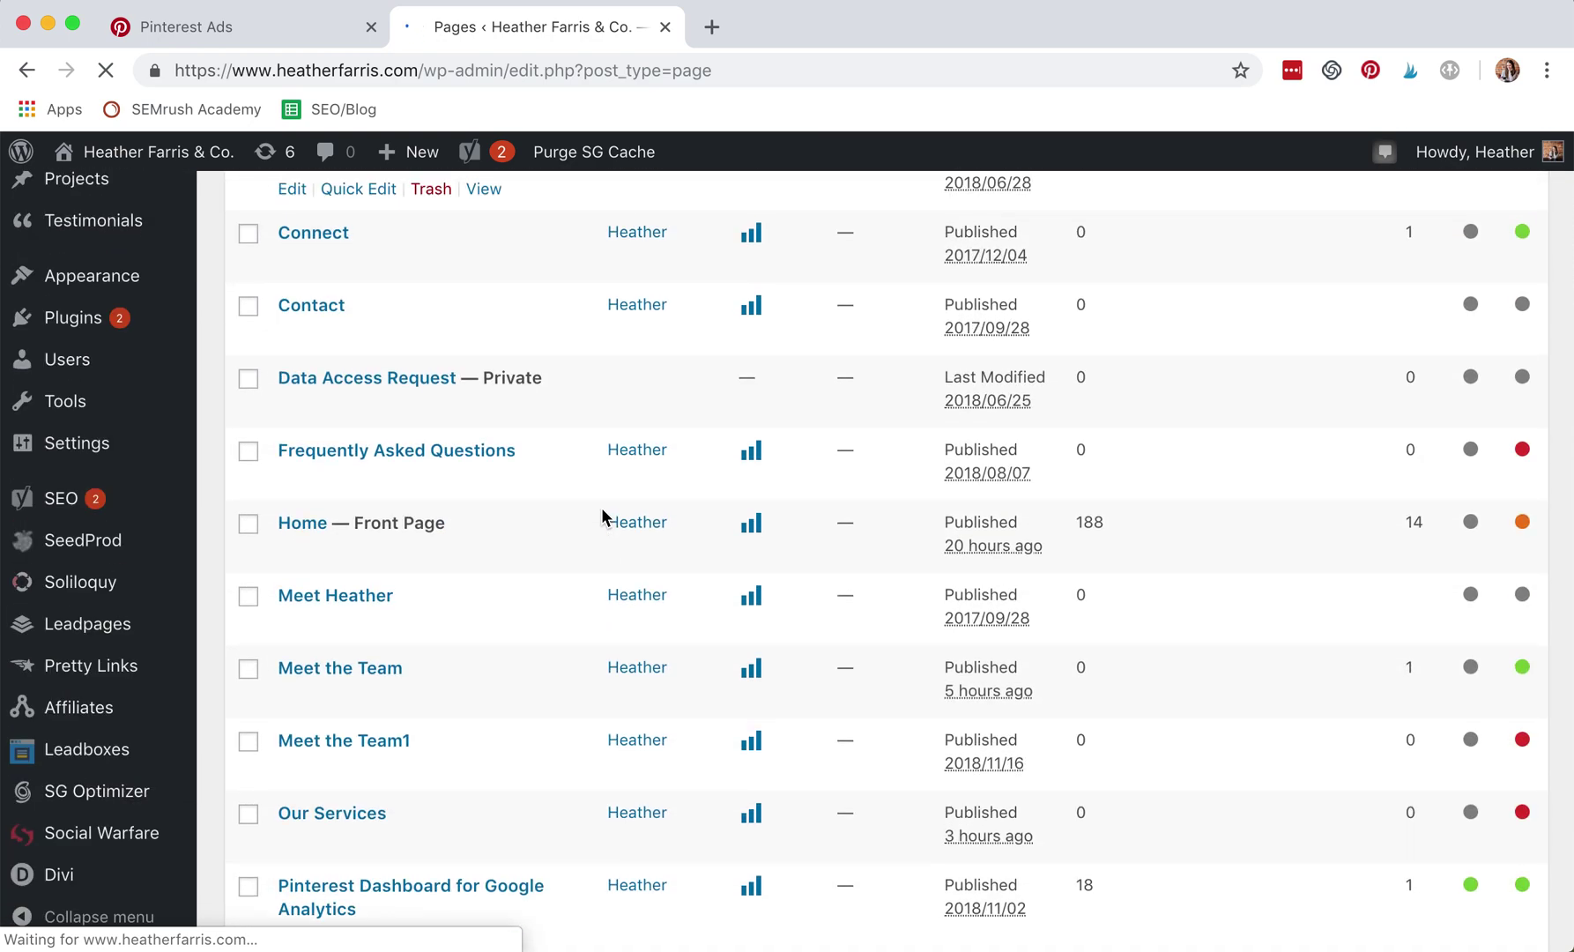
pyautogui.scroll(-8, 601, 511)
pyautogui.scroll(12, 601, 511)
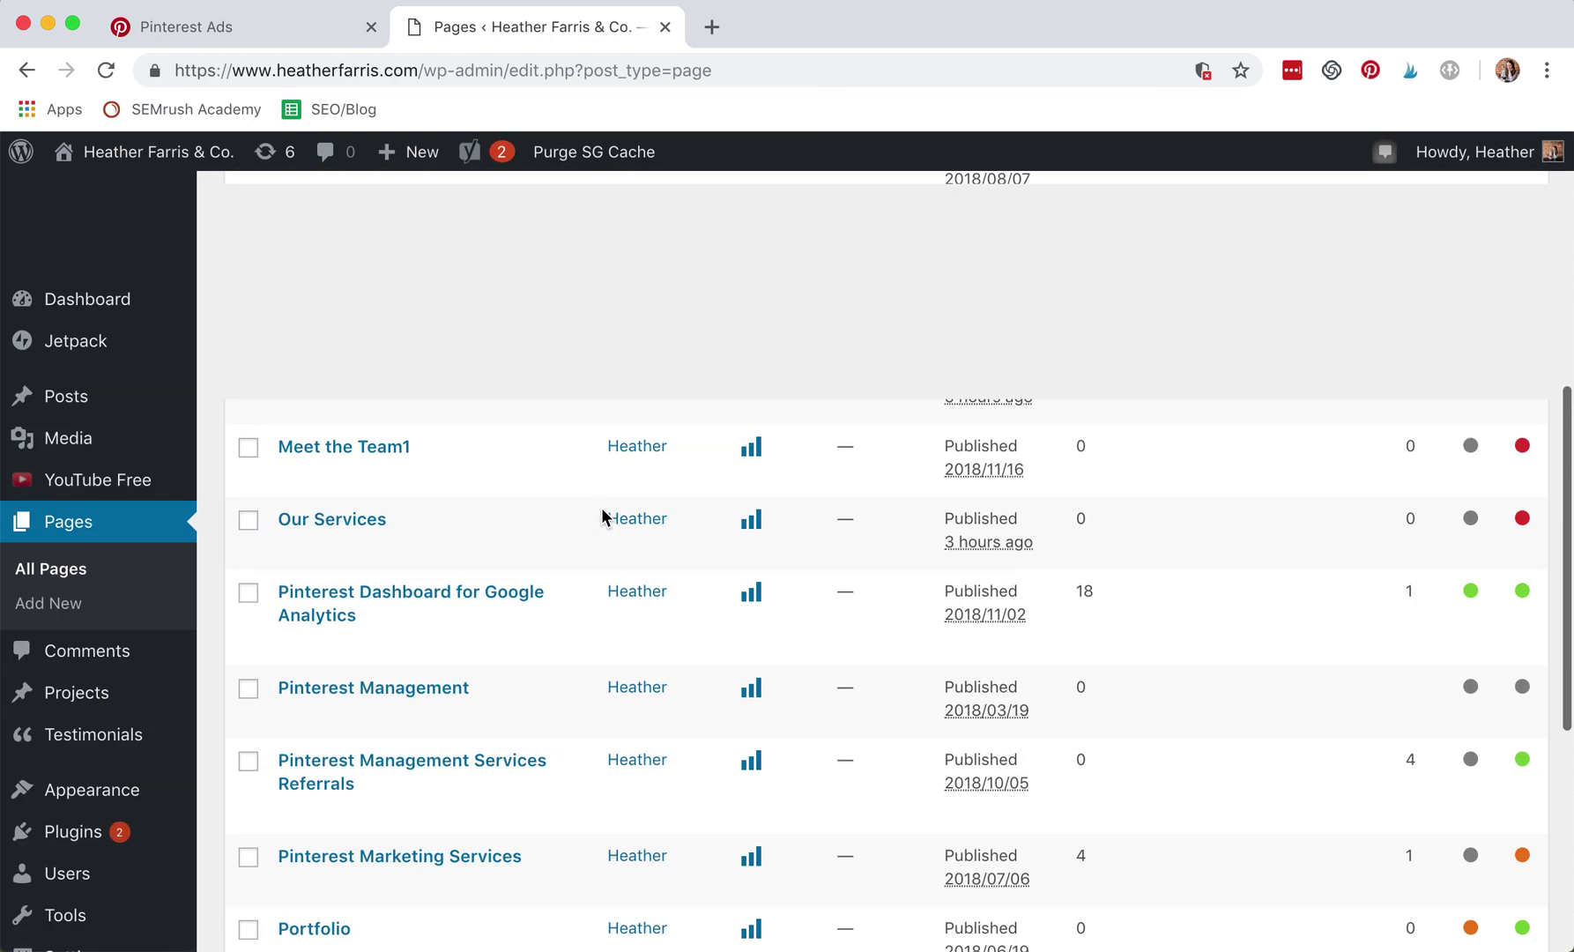
pyautogui.click(354, 215)
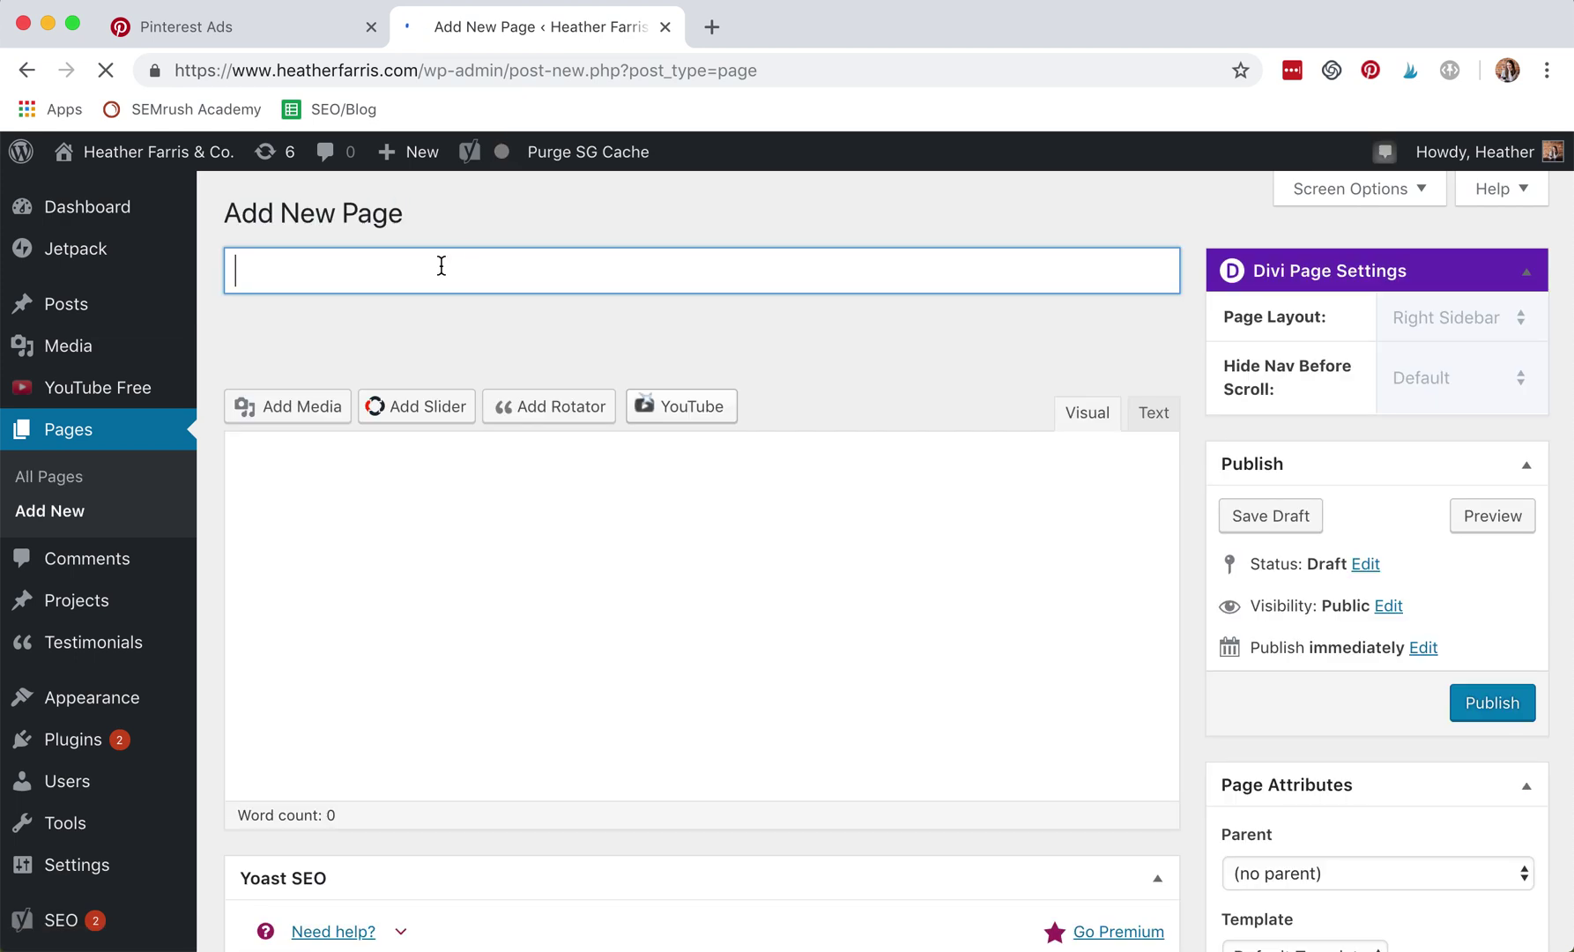
# Enter 'Thank you' as the new page's title
pyautogui.write('Thank you')
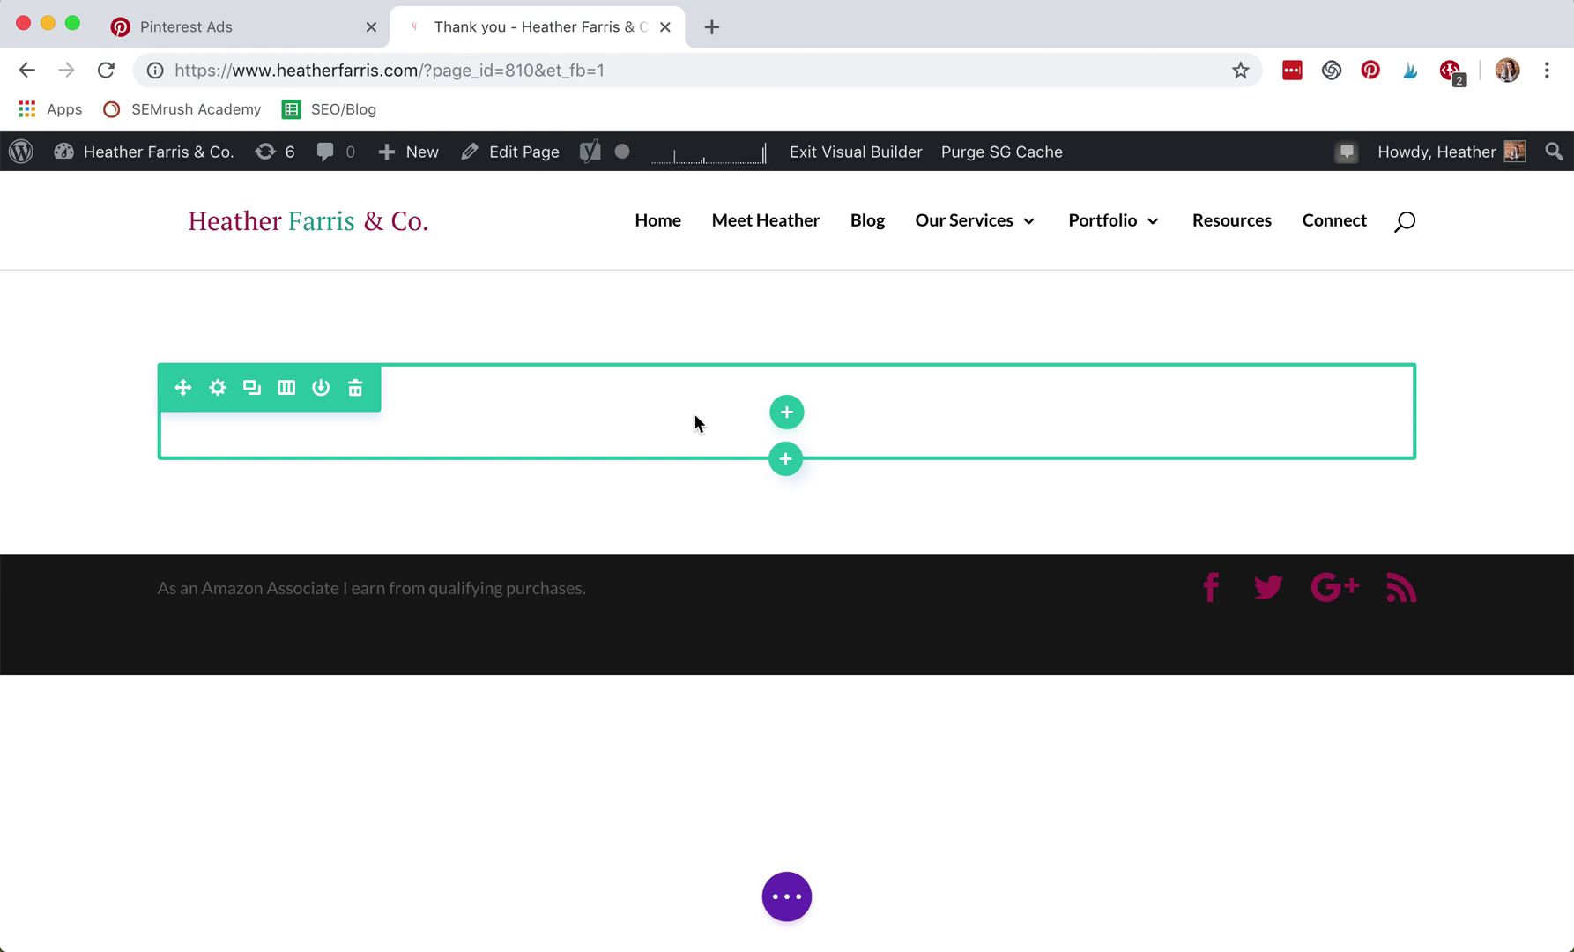
# Add a regular section below the first one, leaving it without a row layout
pyautogui.moveTo(763, 305)
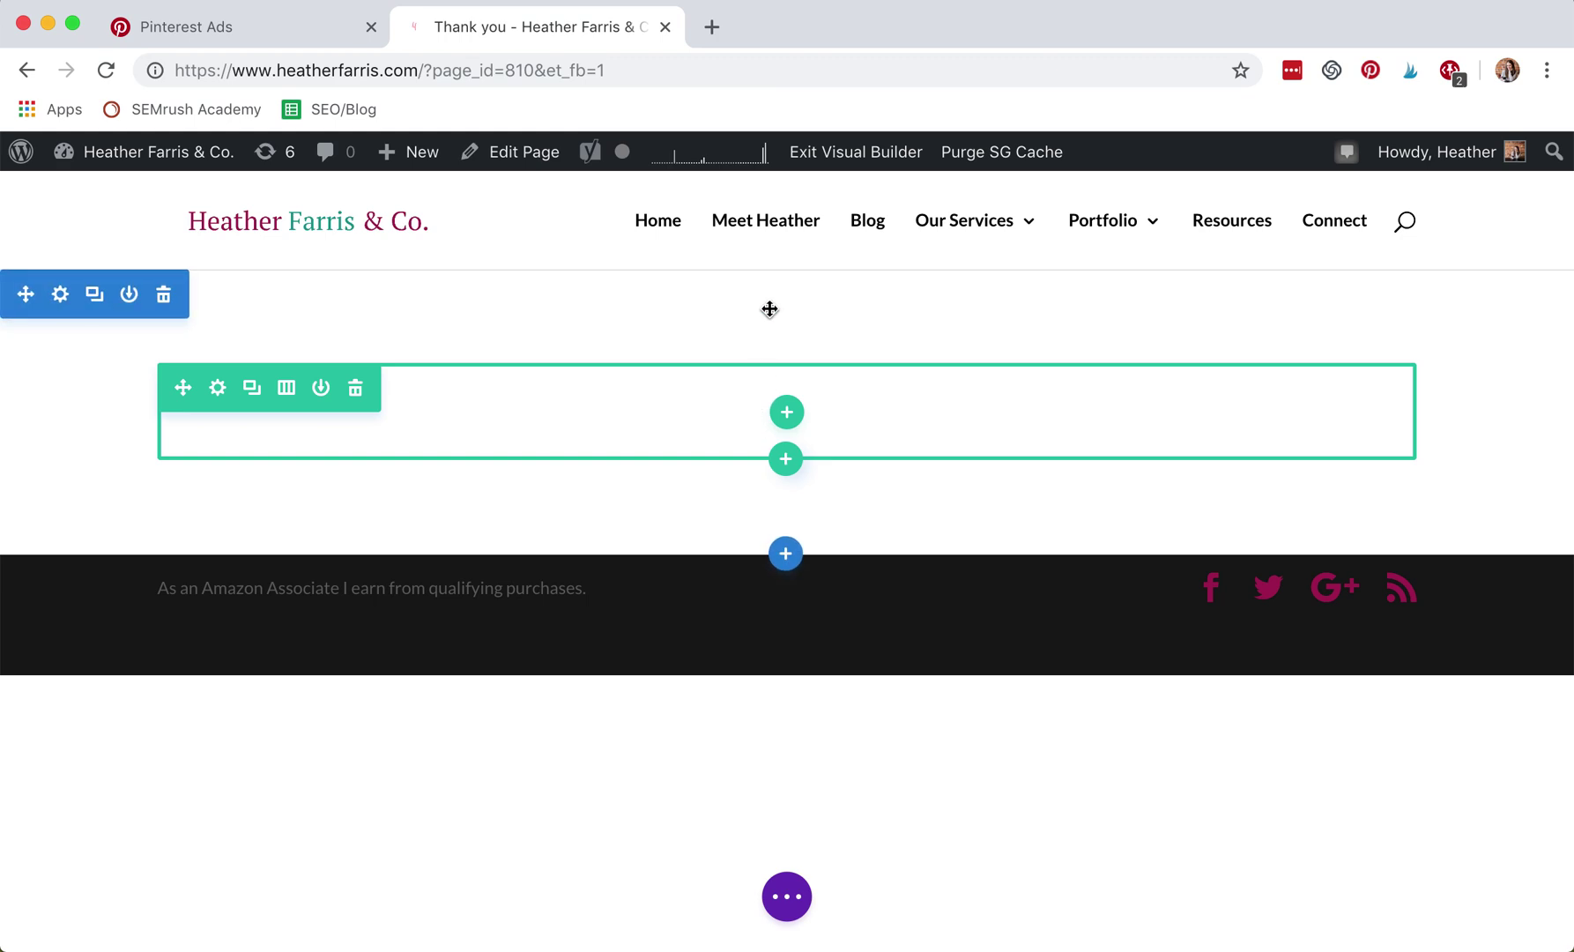
pyautogui.click(786, 555)
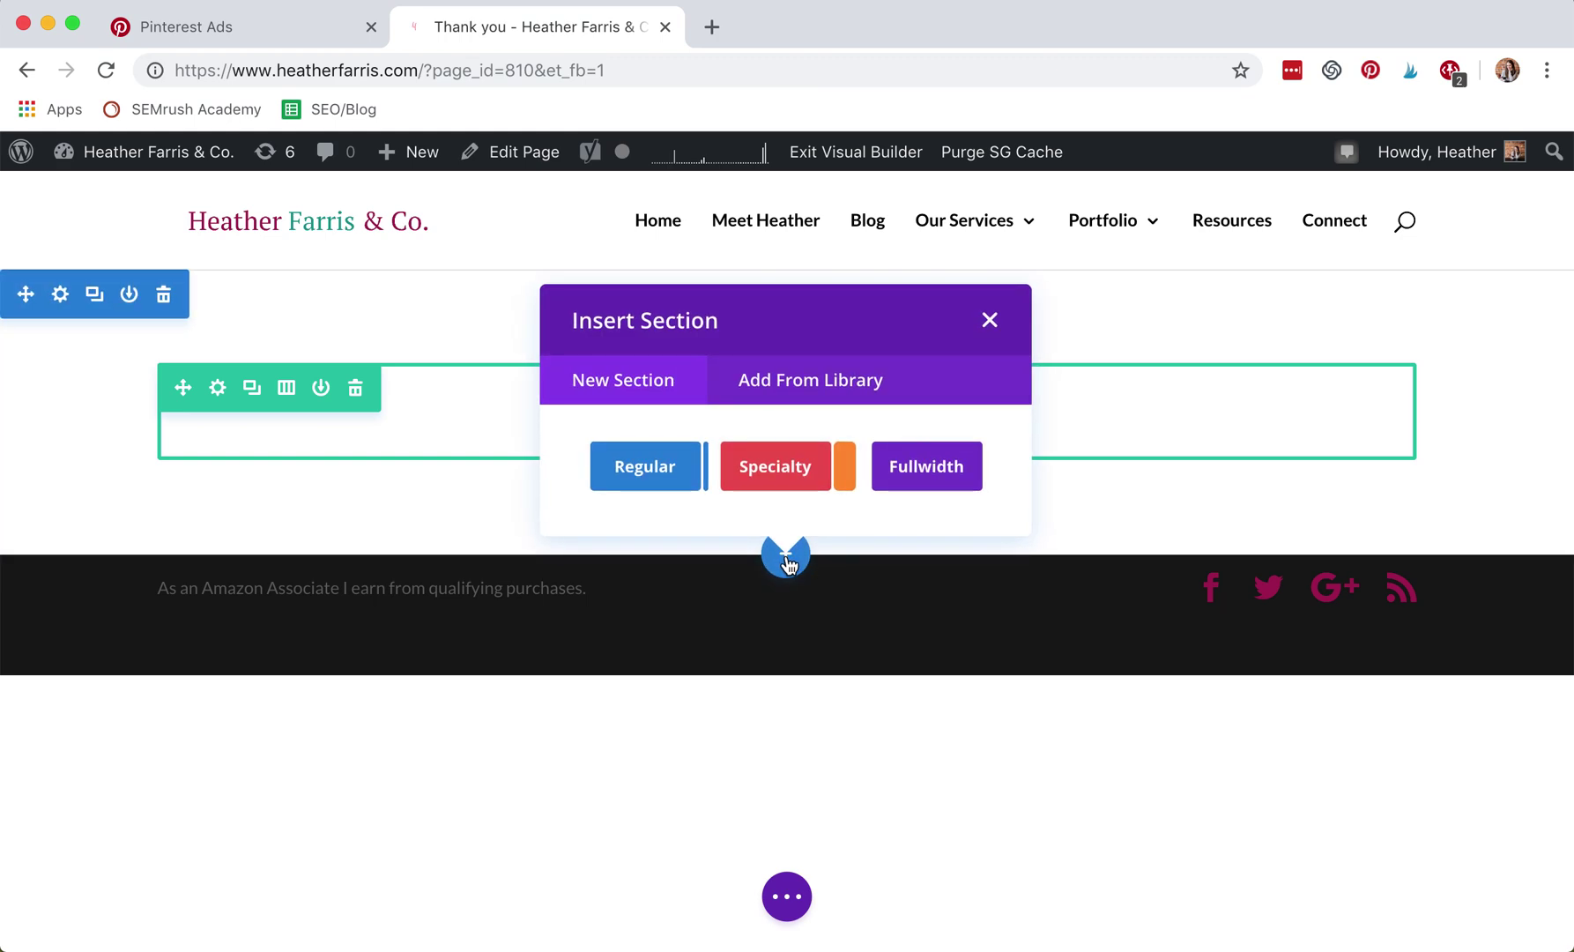
pyautogui.click(667, 474)
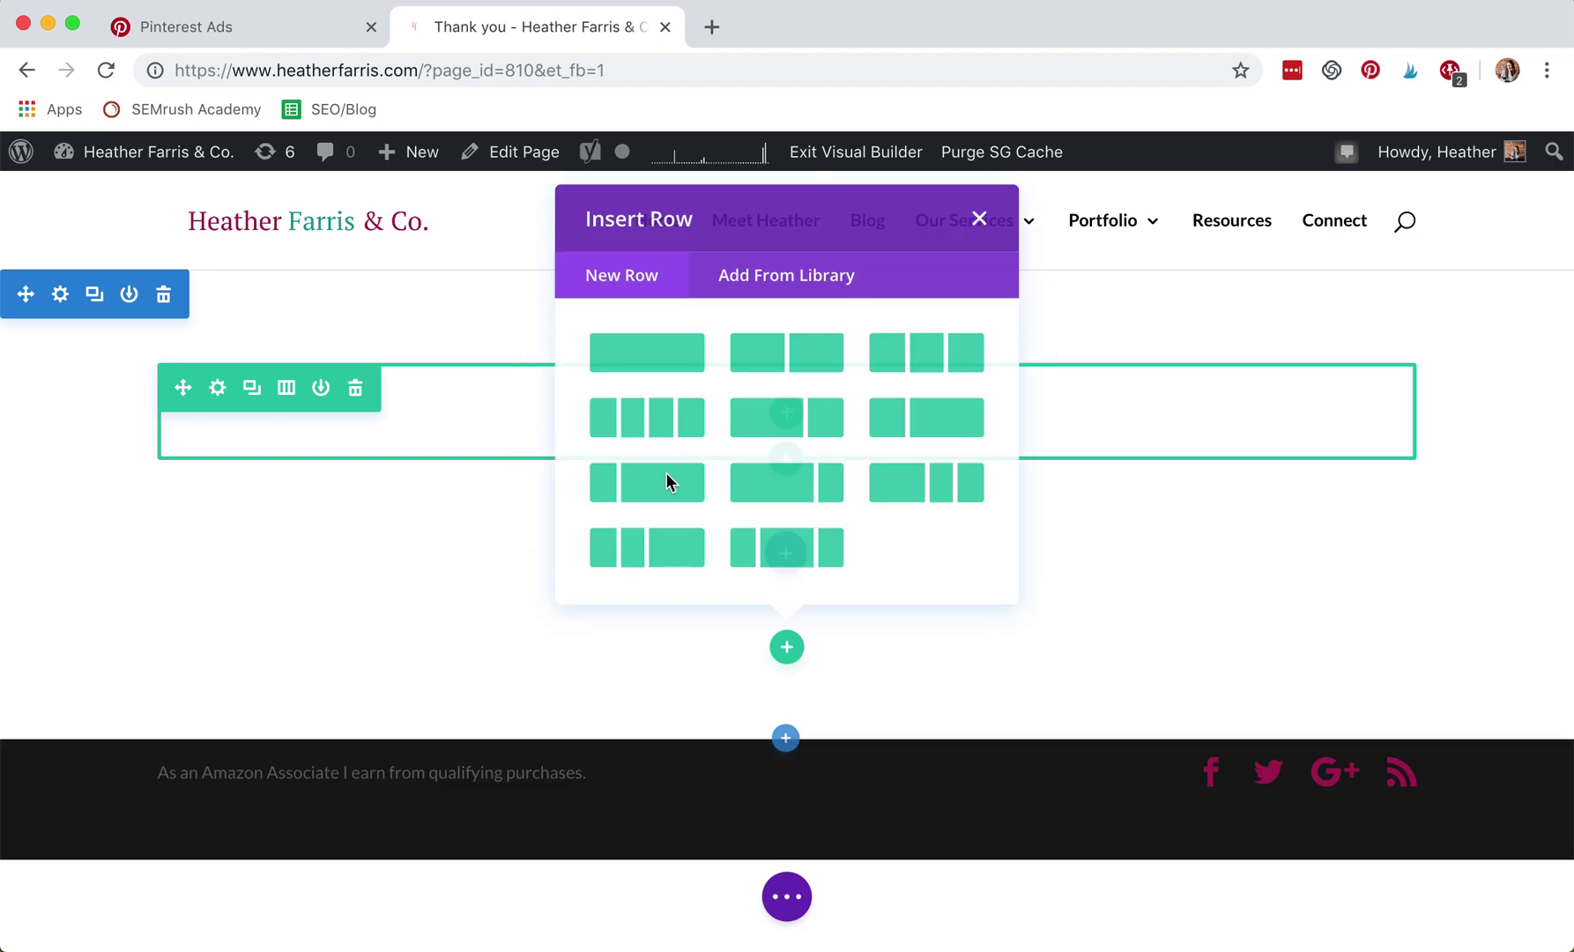
pyautogui.click(991, 220)
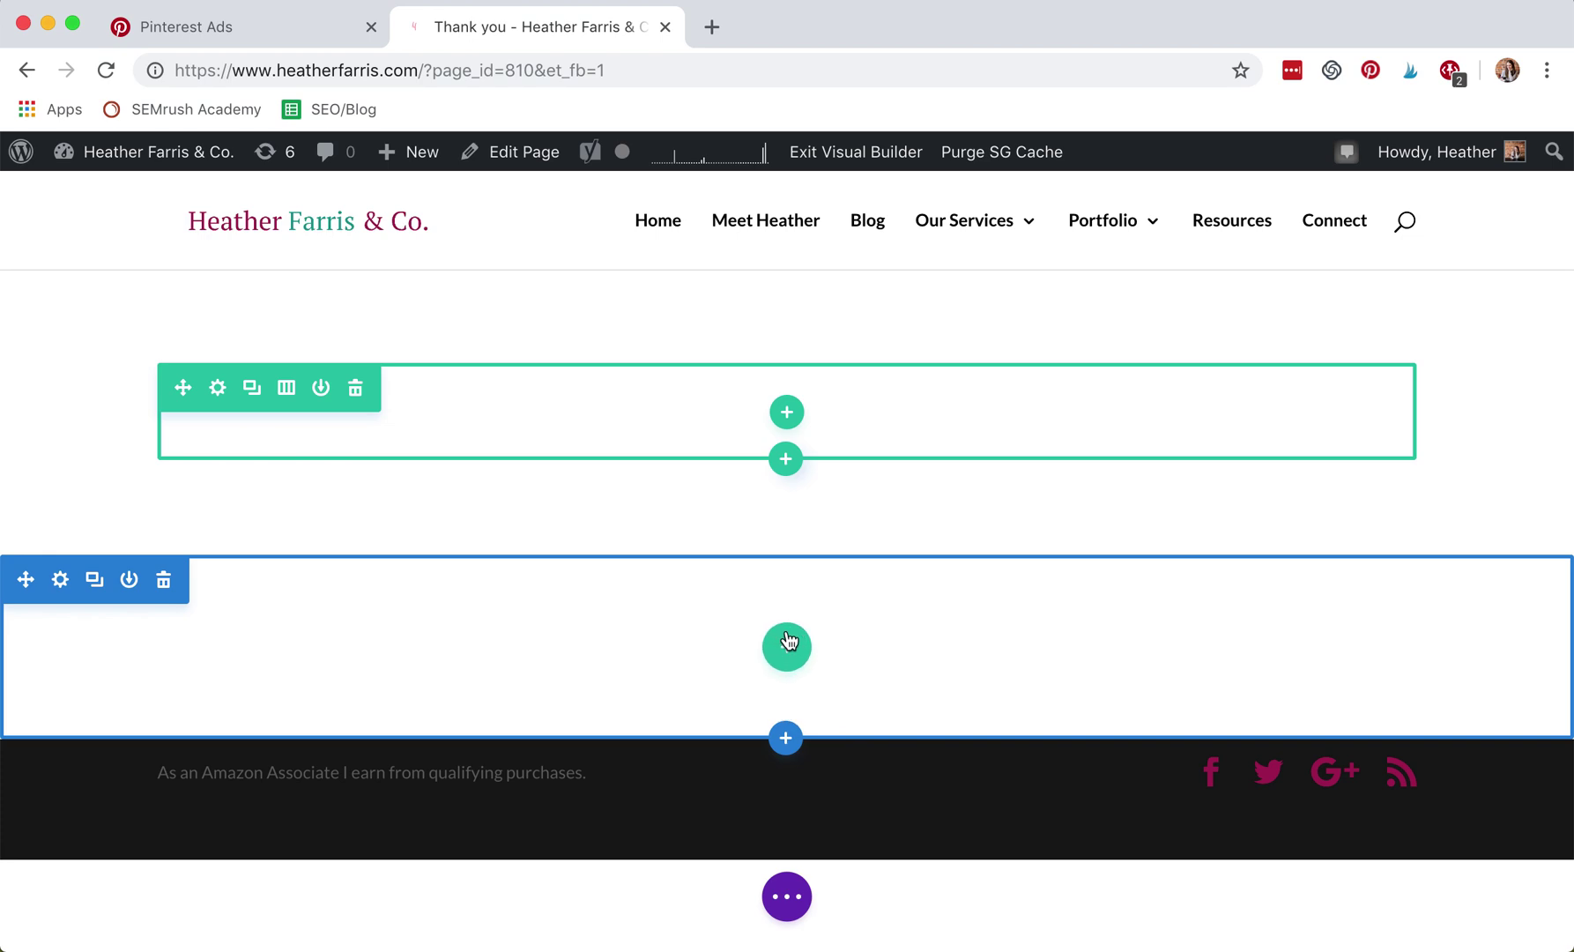
# Add a fullwidth section with a Fullwidth Code module holding the pasted Signup event code
pyautogui.click(786, 735)
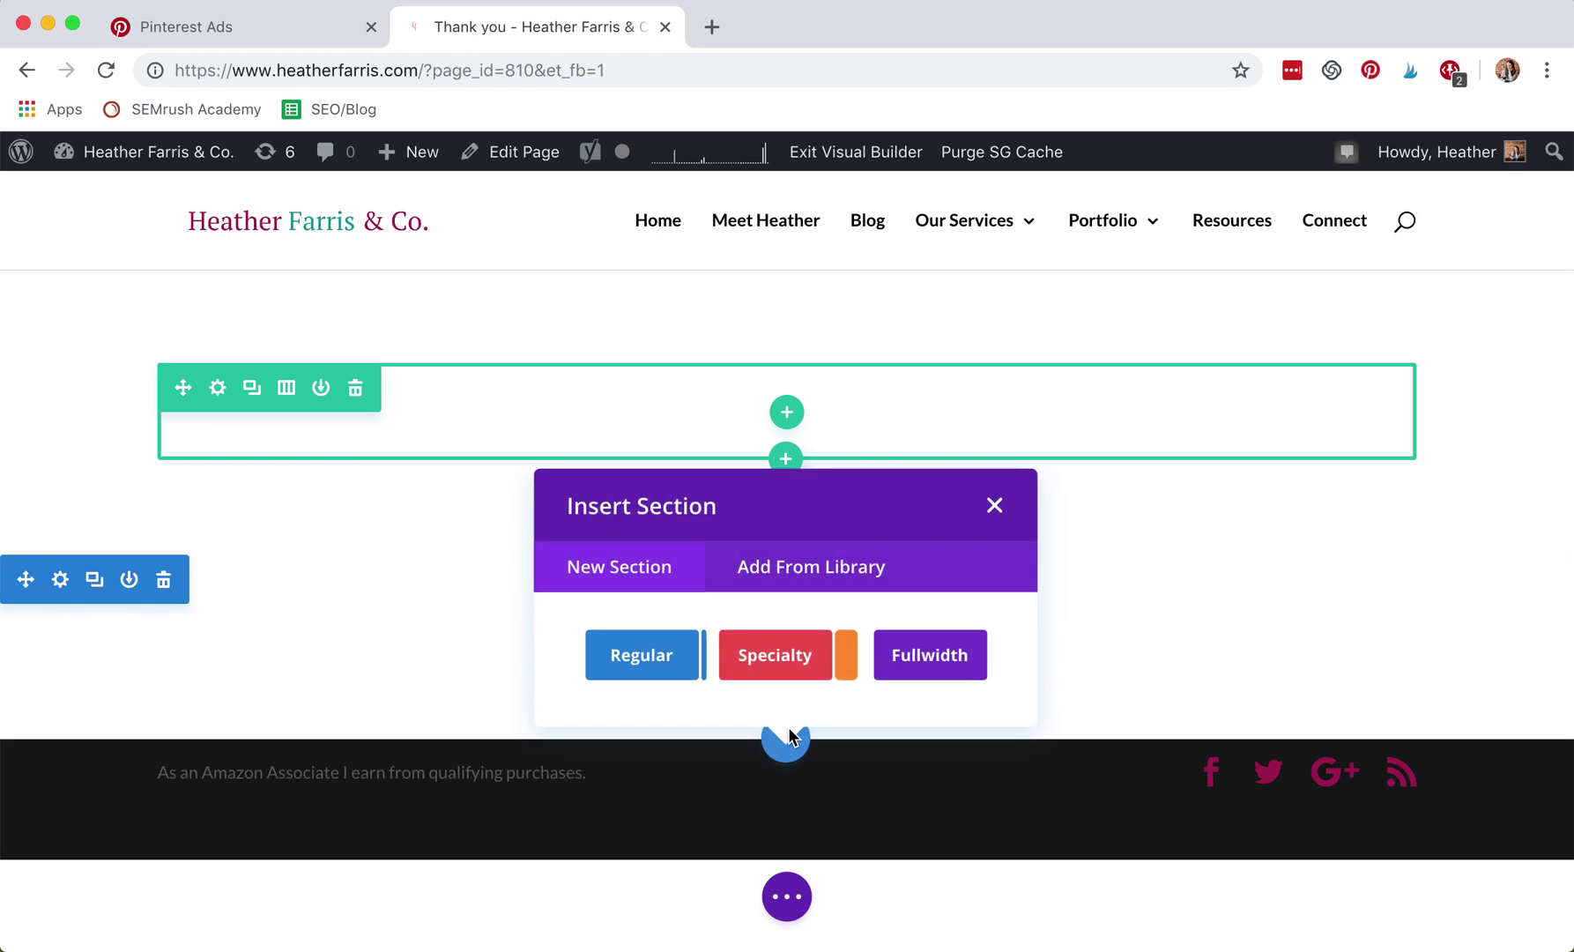
pyautogui.click(917, 653)
pyautogui.click(716, 553)
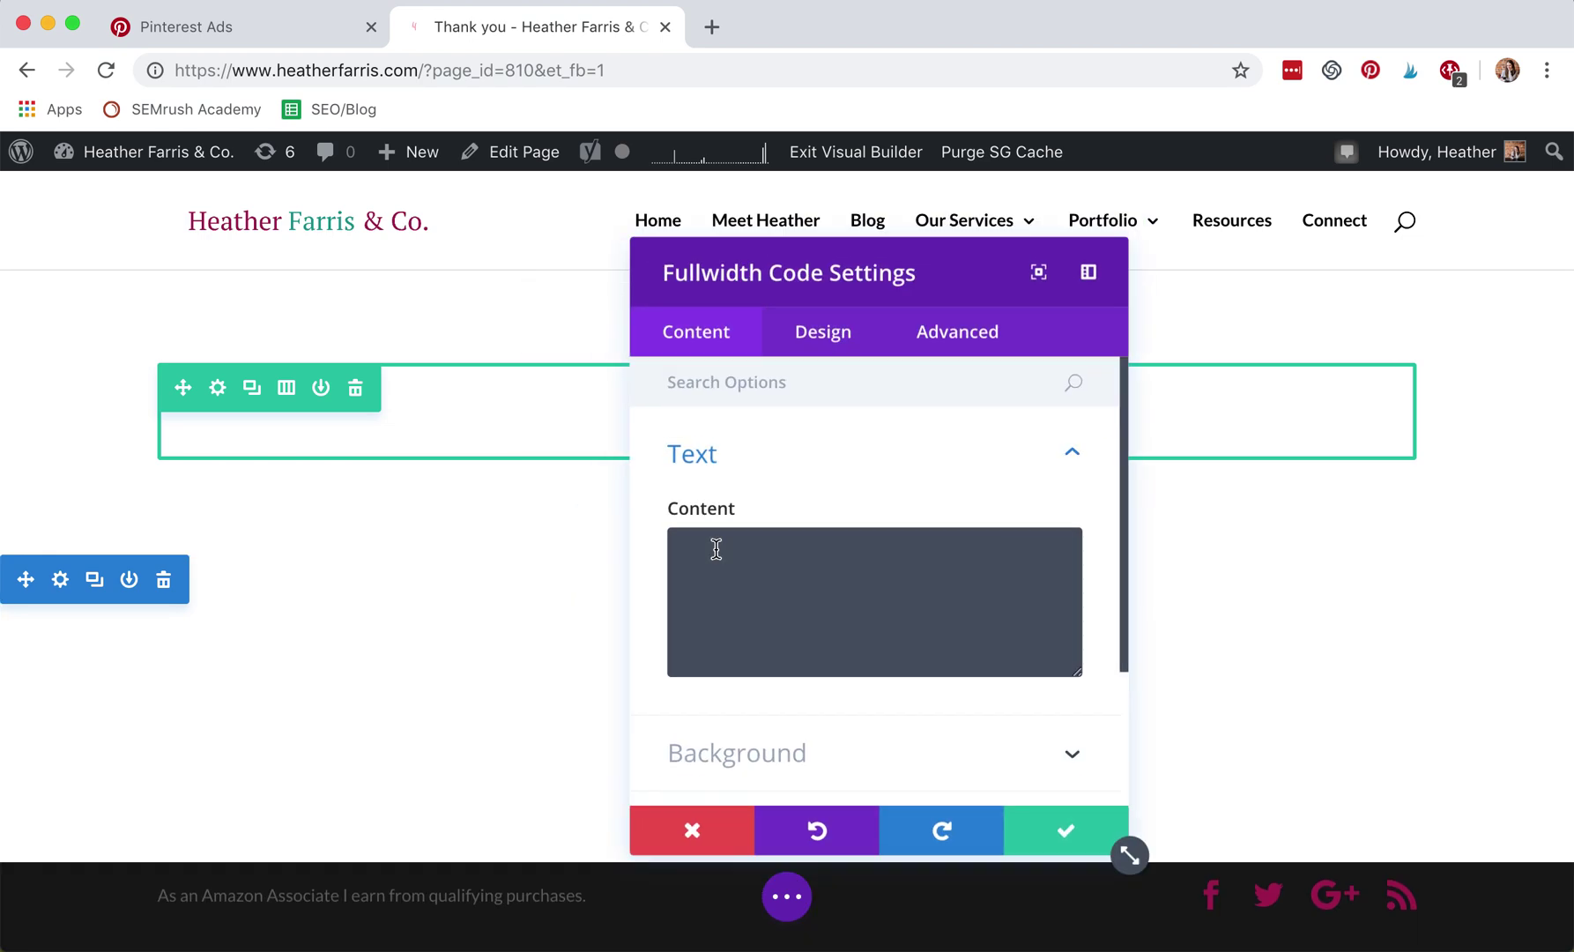
pyautogui.click(787, 545)
pyautogui.write("<script> pintrk('track', 'signup', { lead_type: 'Newsletter' }); </script>")
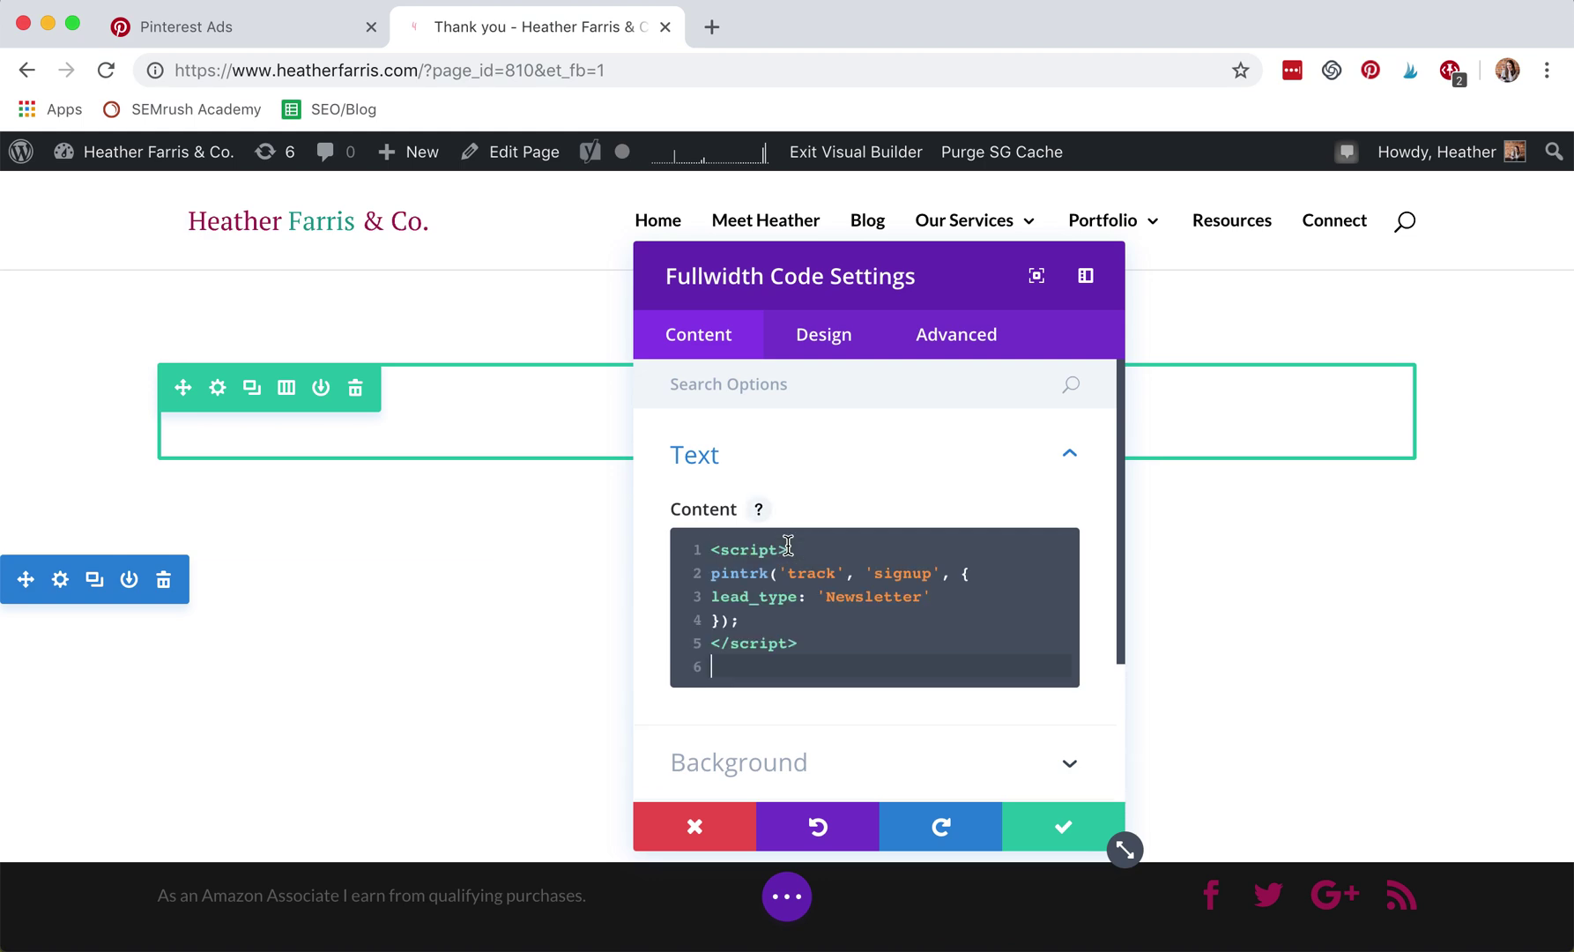
pyautogui.scroll(-3, 936, 646)
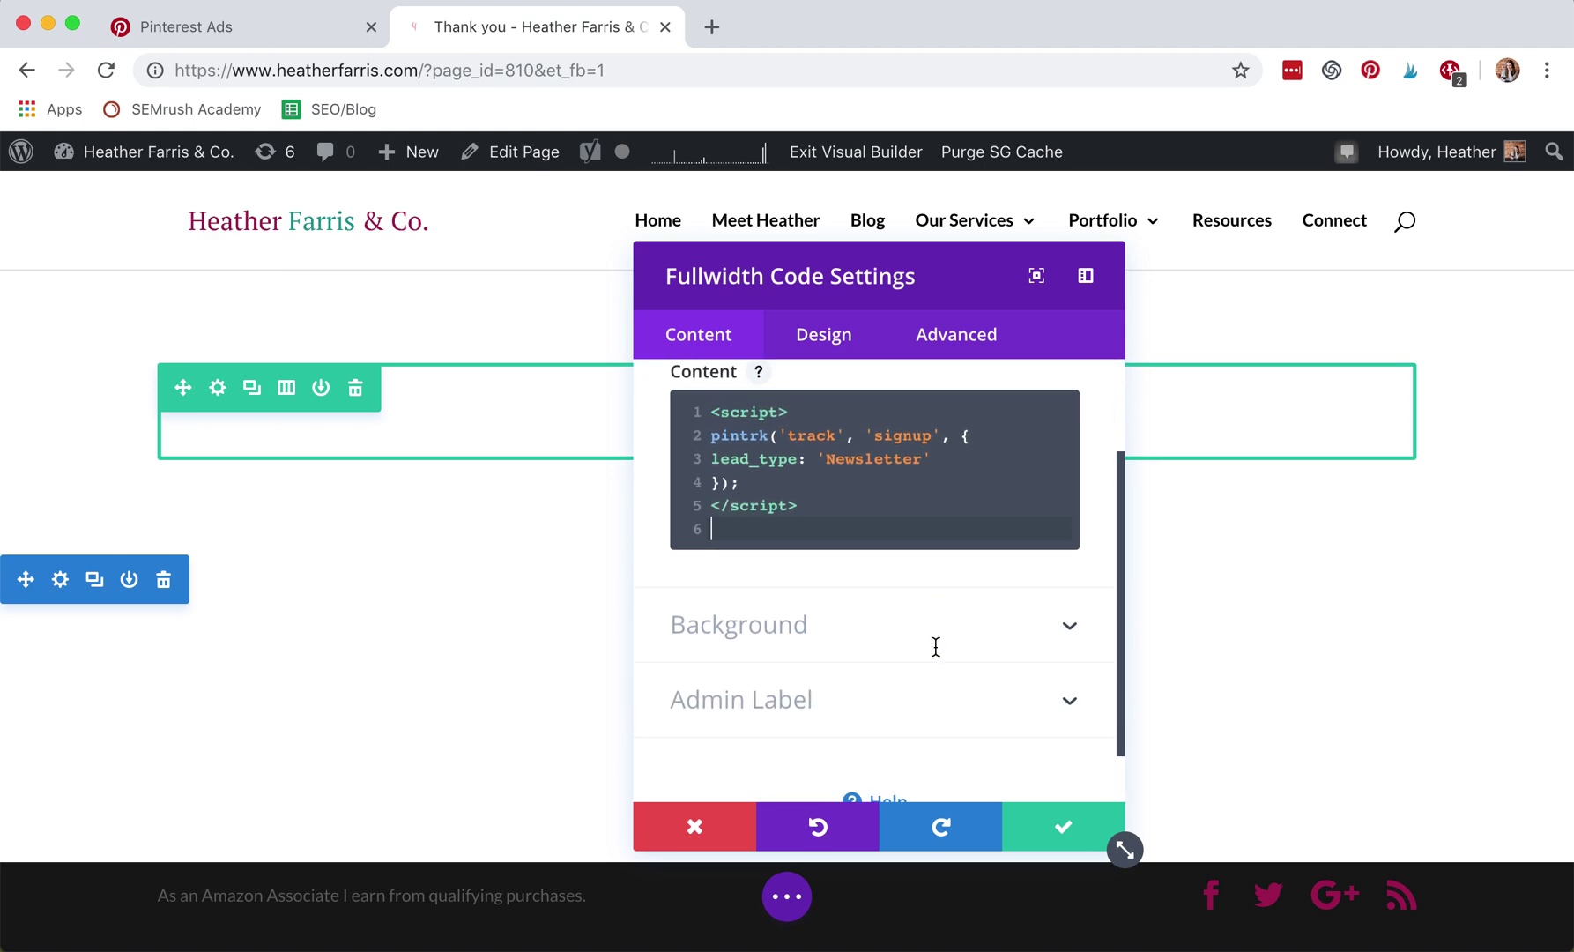
pyautogui.click(1062, 835)
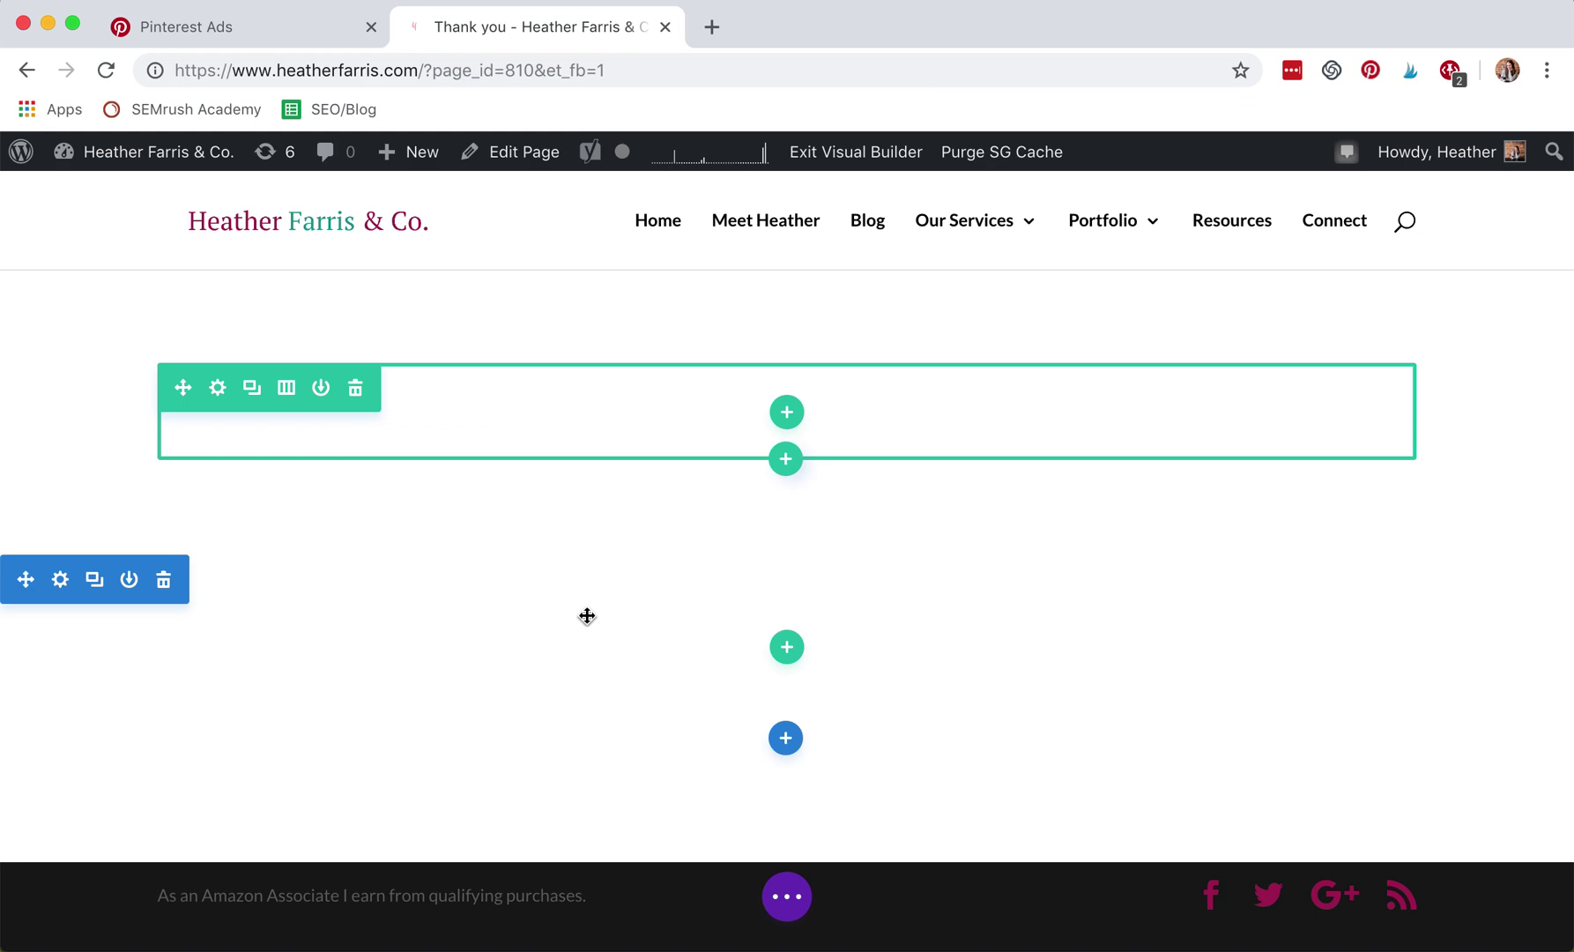
pyautogui.moveTo(587, 615); pyautogui.dragTo(564, 343)
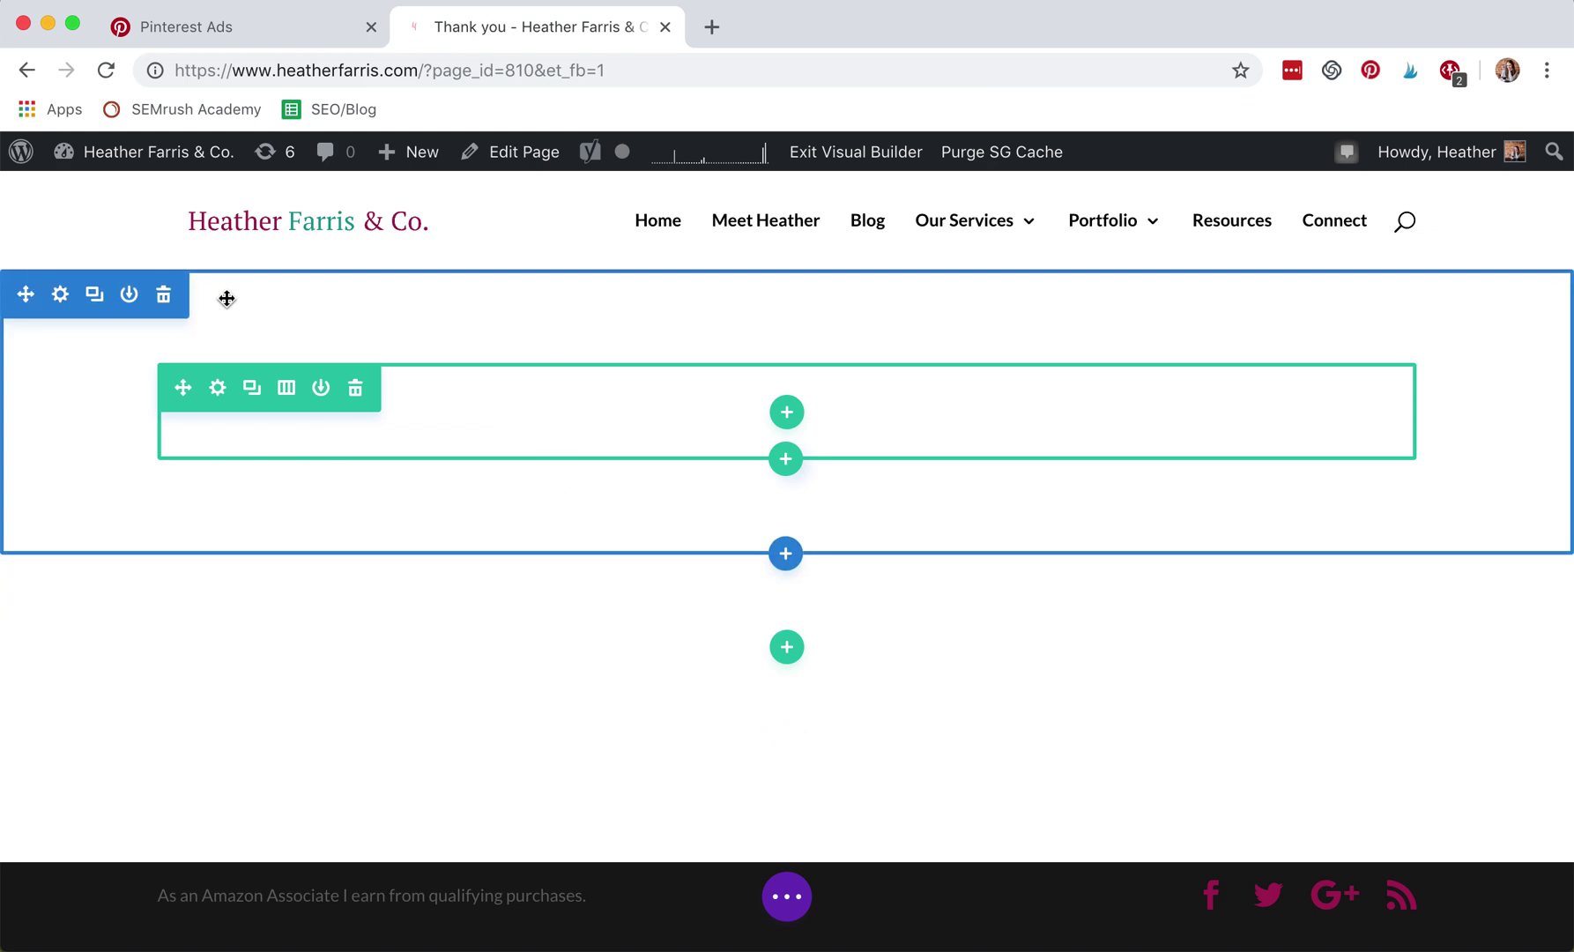
# Delete the empty row, undo that, and drag the Fullwidth Code section to the page top
pyautogui.click(165, 297)
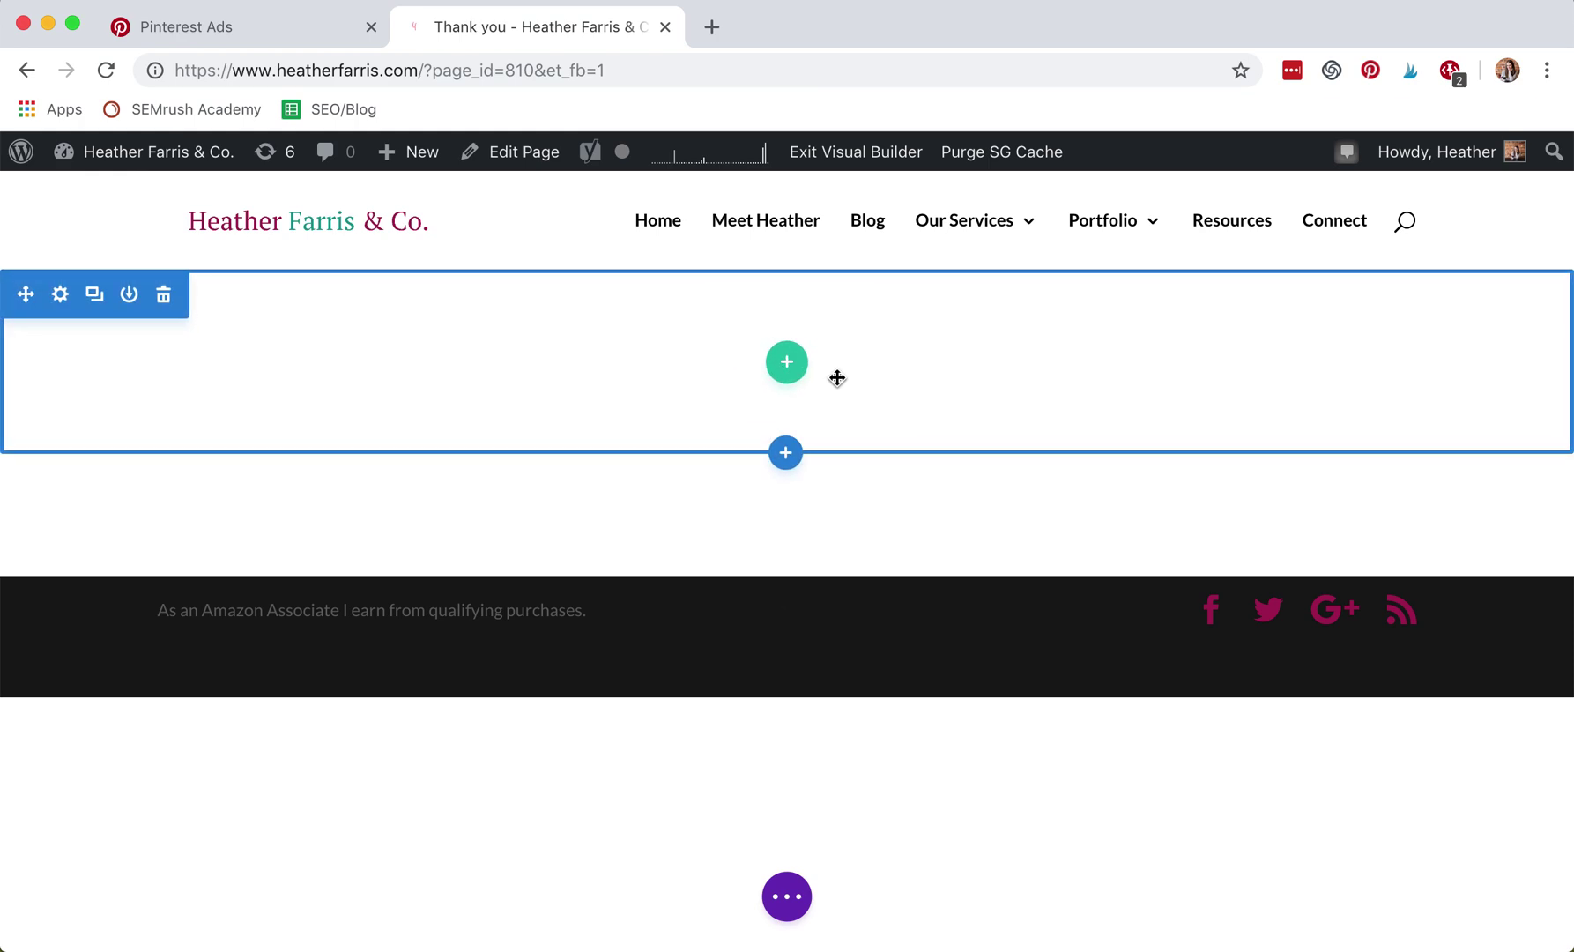
pyautogui.hotkey('ctrl', 'z')
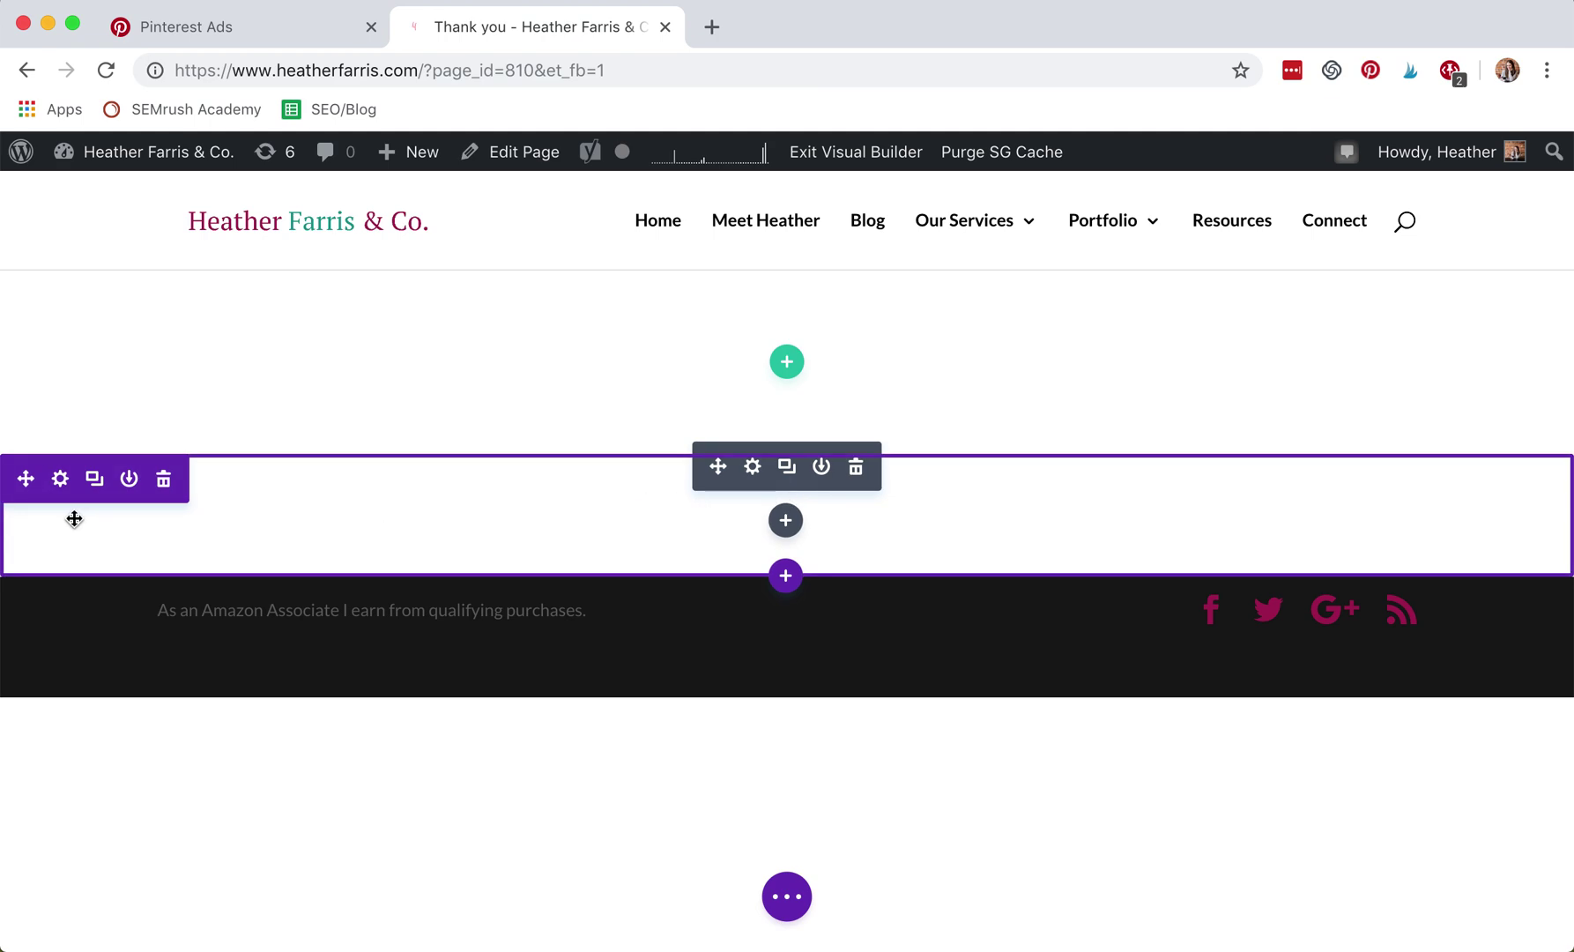
pyautogui.moveTo(25, 479); pyautogui.dragTo(25, 278)
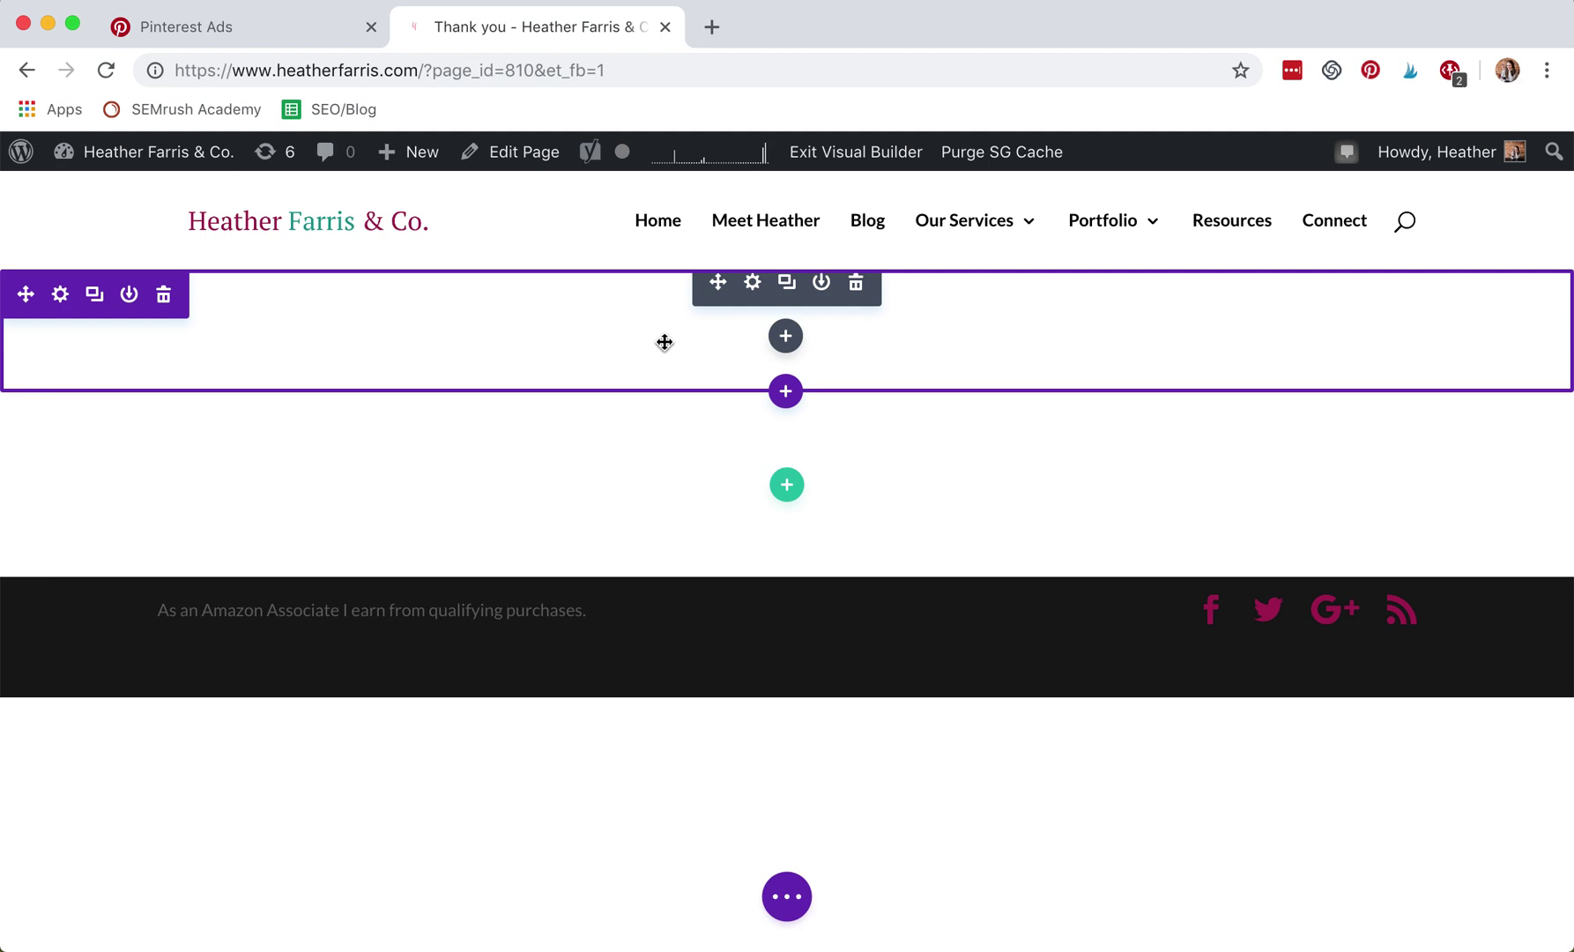
pyautogui.moveTo(664, 342); pyautogui.dragTo(755, 446)
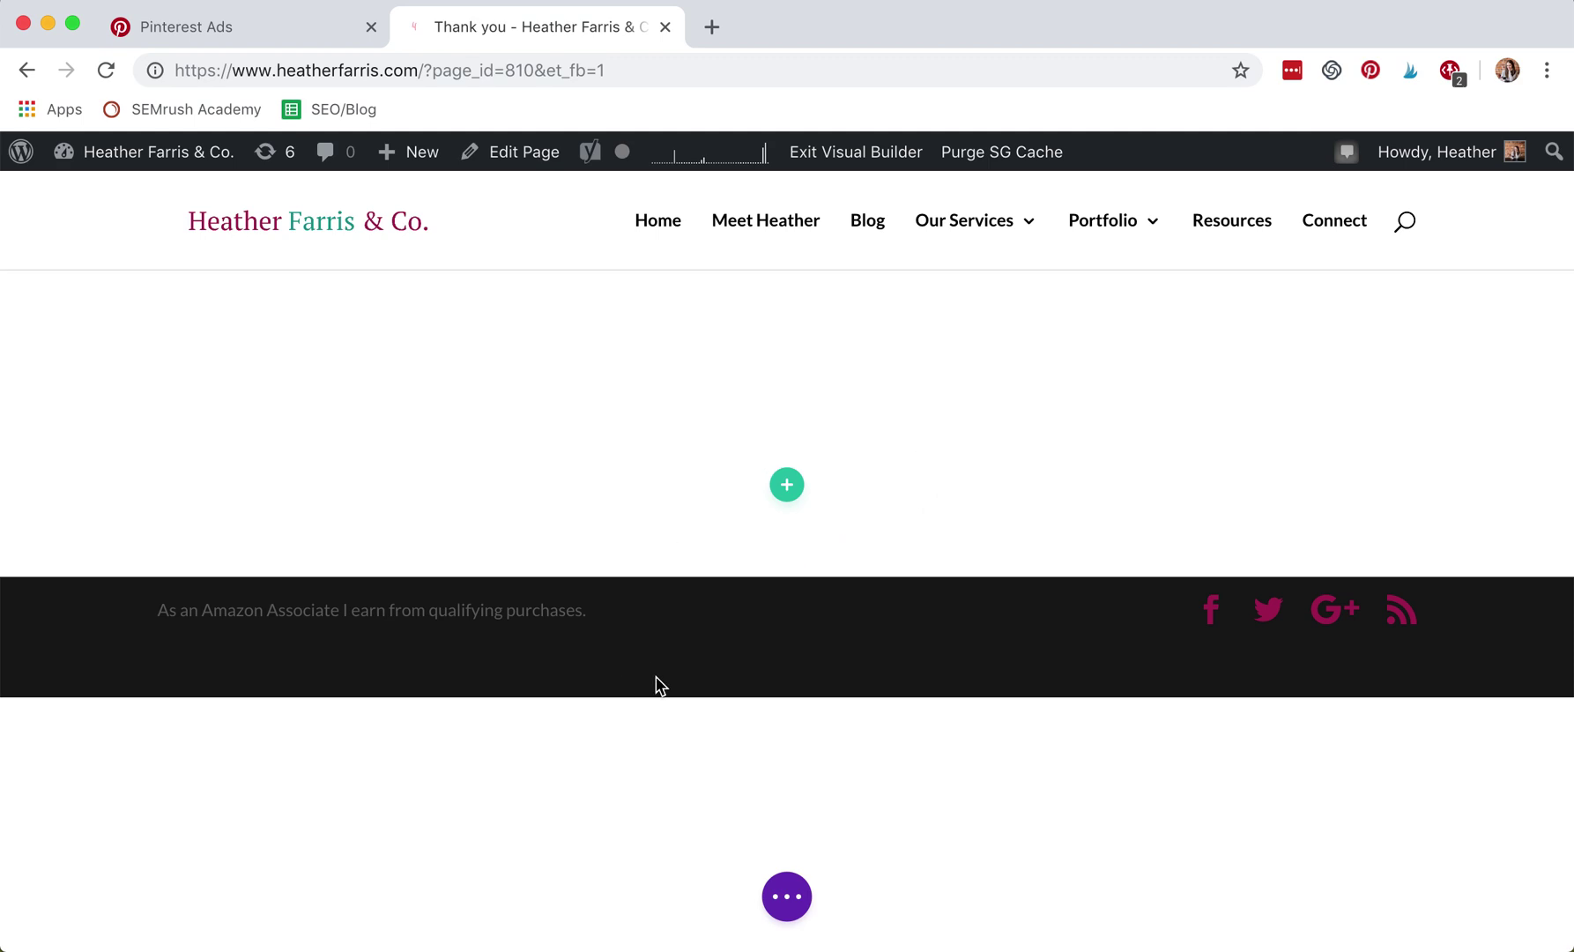